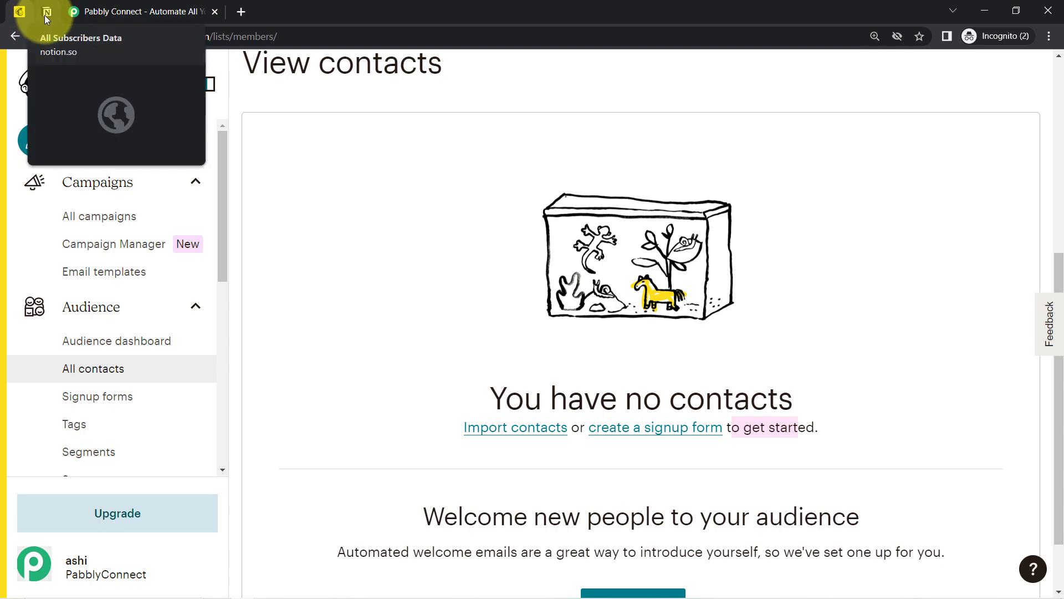
- Switch to the Pabbly Connect website, sign in, and open the Pabbly Connect dashboard
click(44, 15)
click(83, 17)
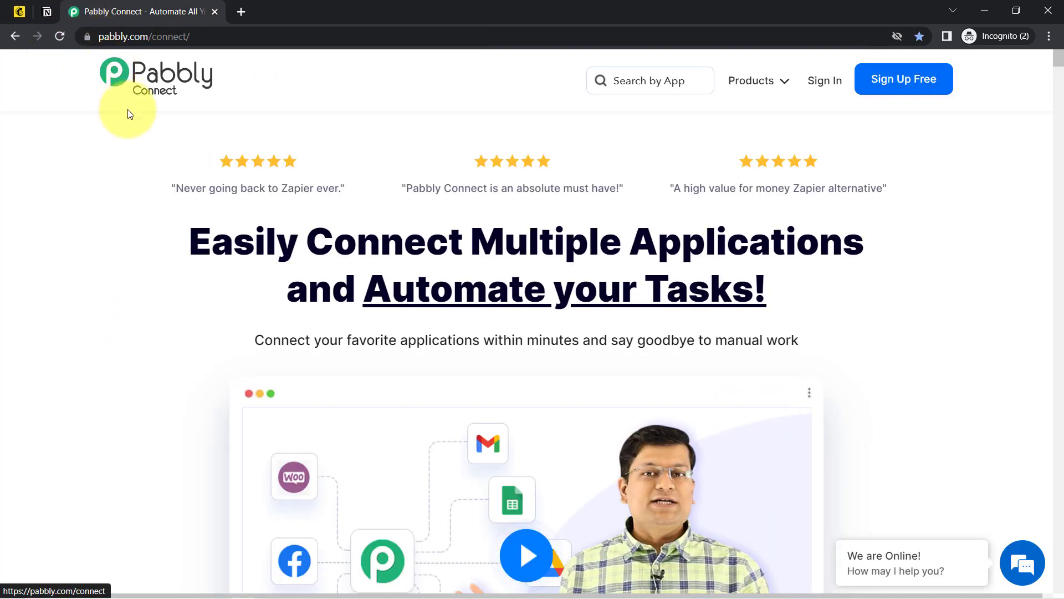
drag(278, 240, 606, 292)
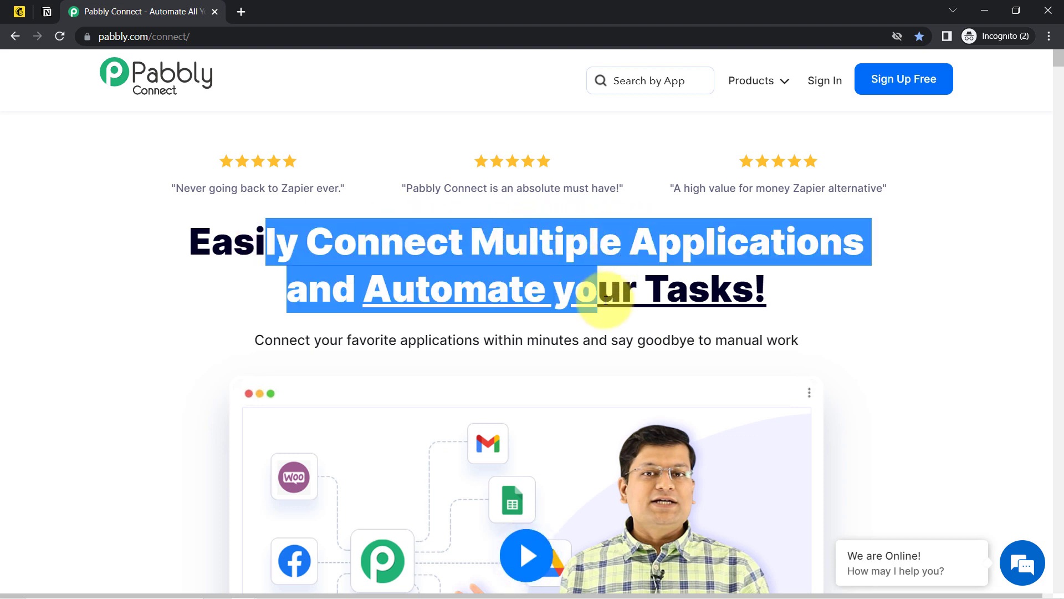
drag(104, 42, 261, 47)
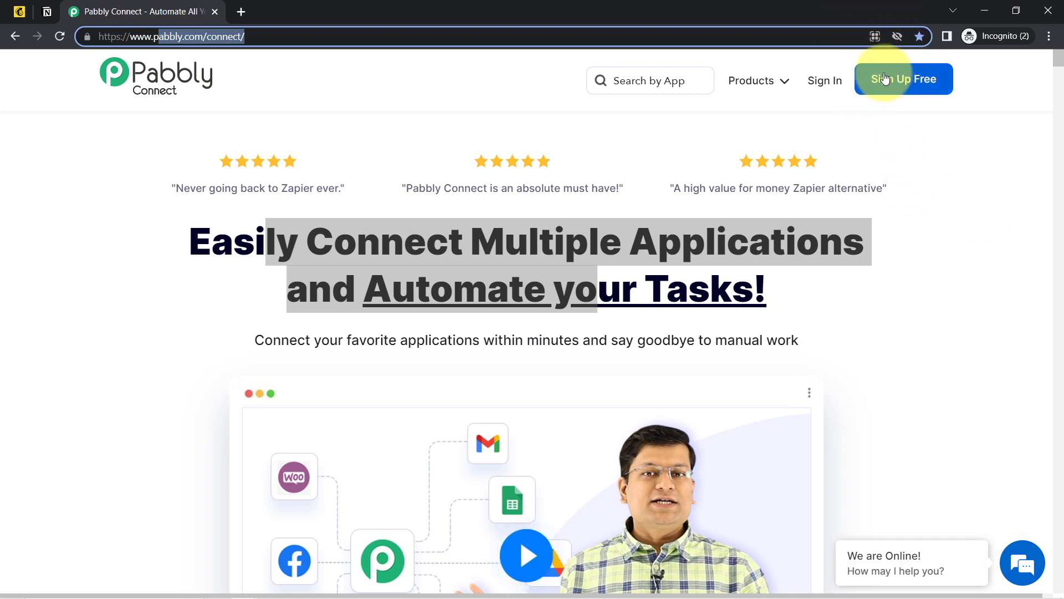
click(828, 82)
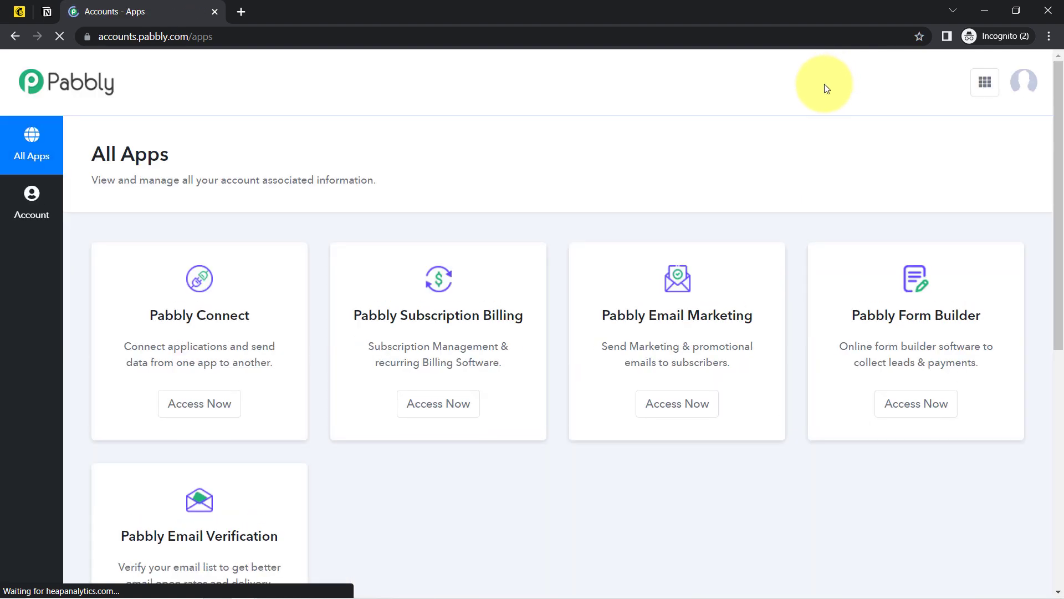
click(206, 408)
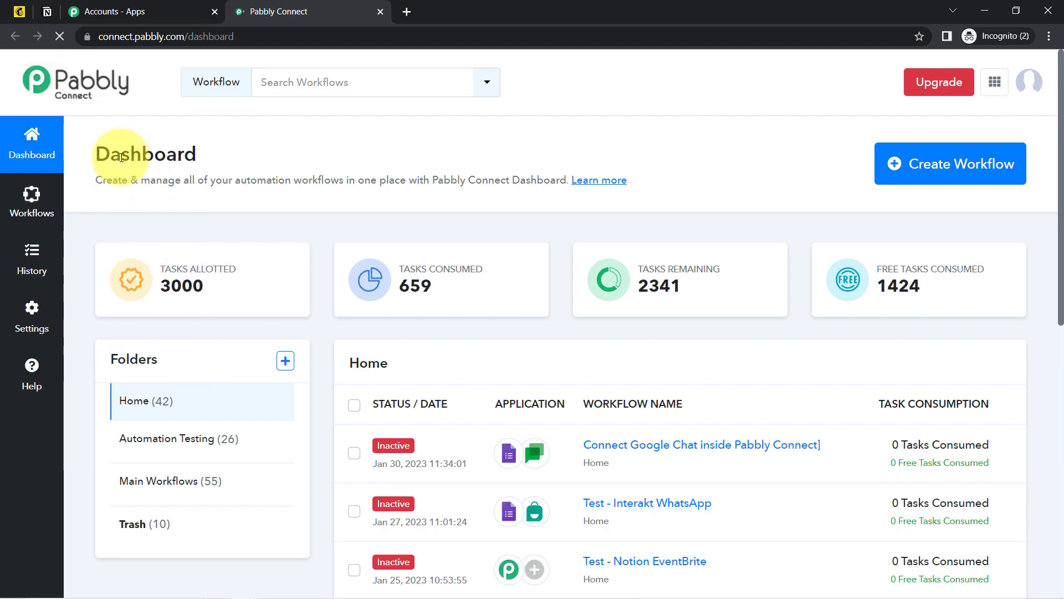
- Create a workflow named "When Contact is Added in Mailchimp -> Add Contact in Notion as well", correcting the misspelled "Contact"
drag(122, 154, 365, 196)
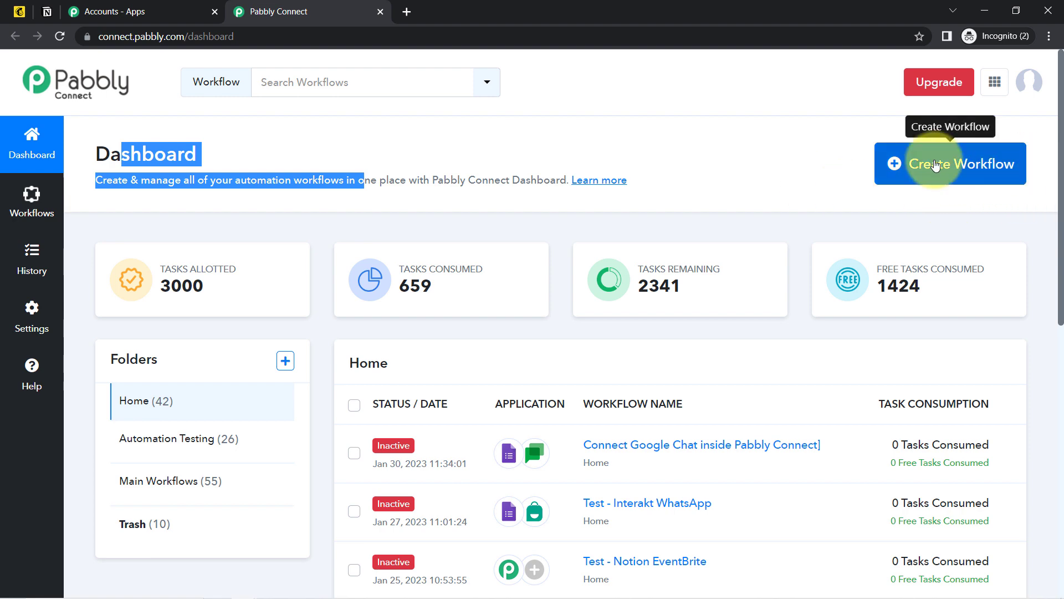
click(976, 163)
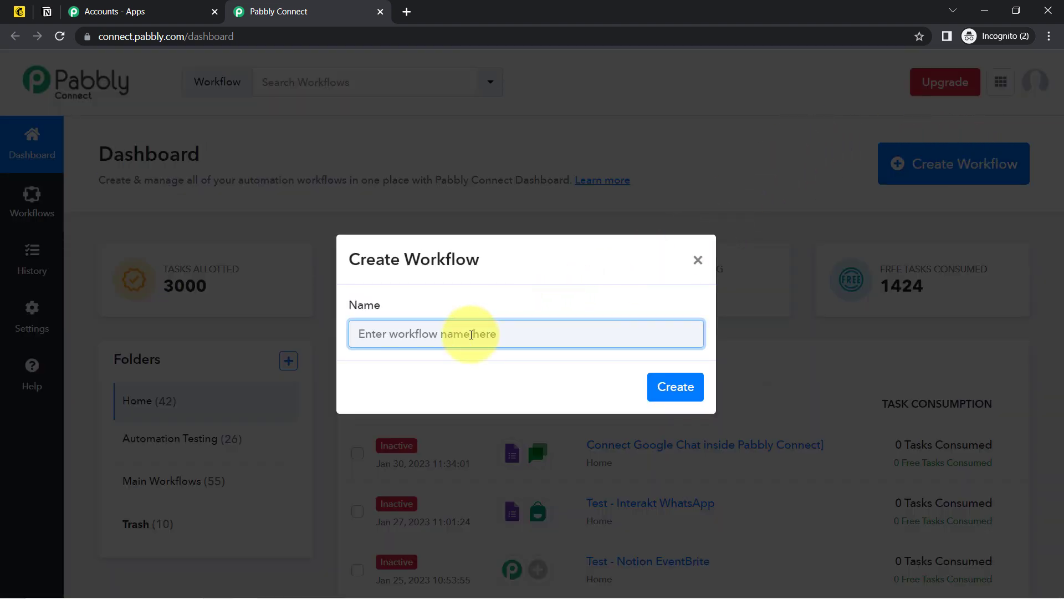
drag(472, 336, 304, 351)
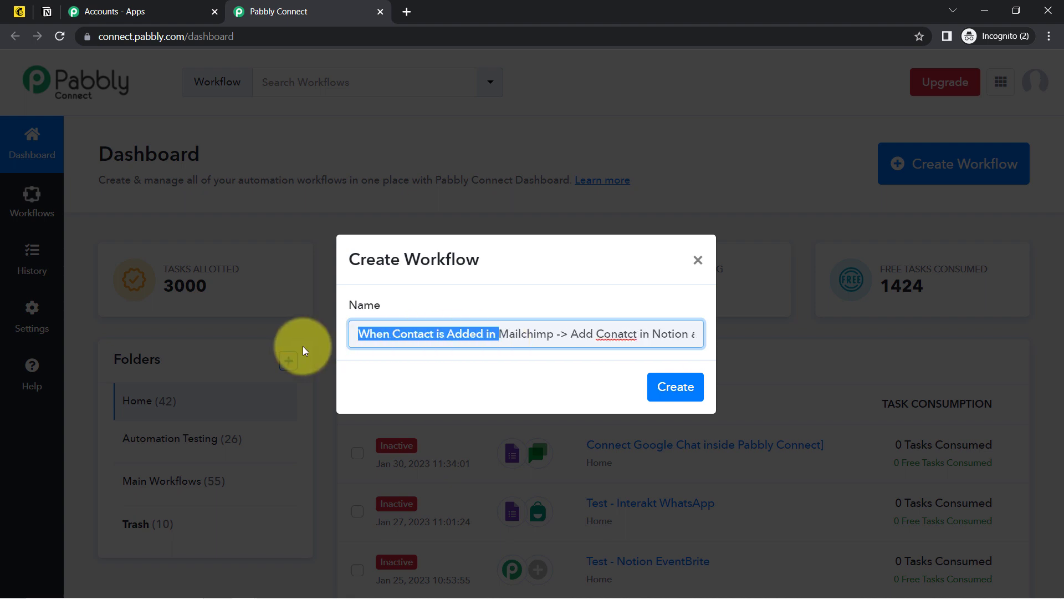
click(378, 334)
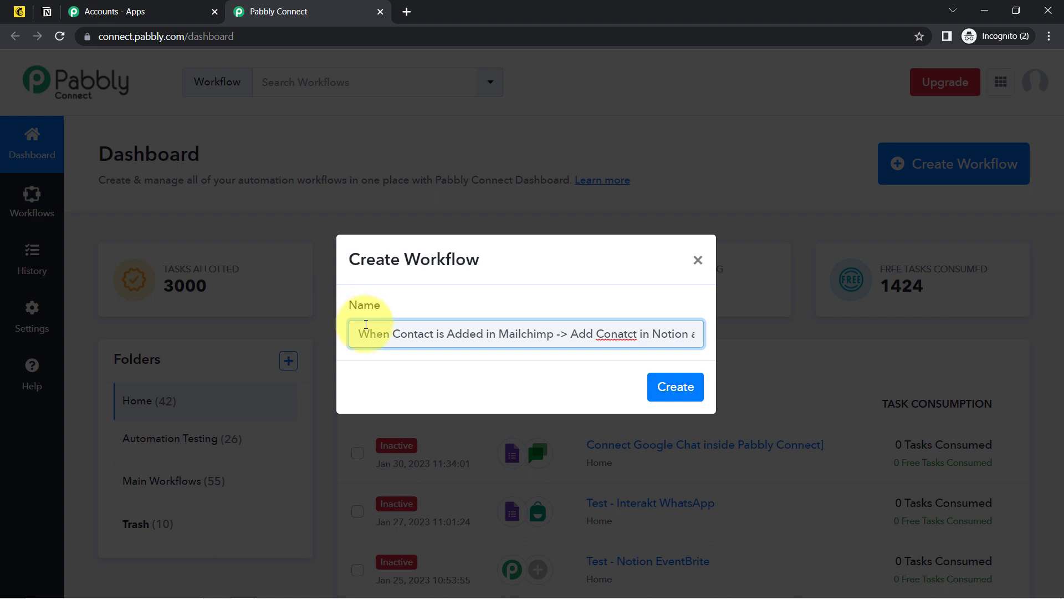
drag(367, 325, 725, 342)
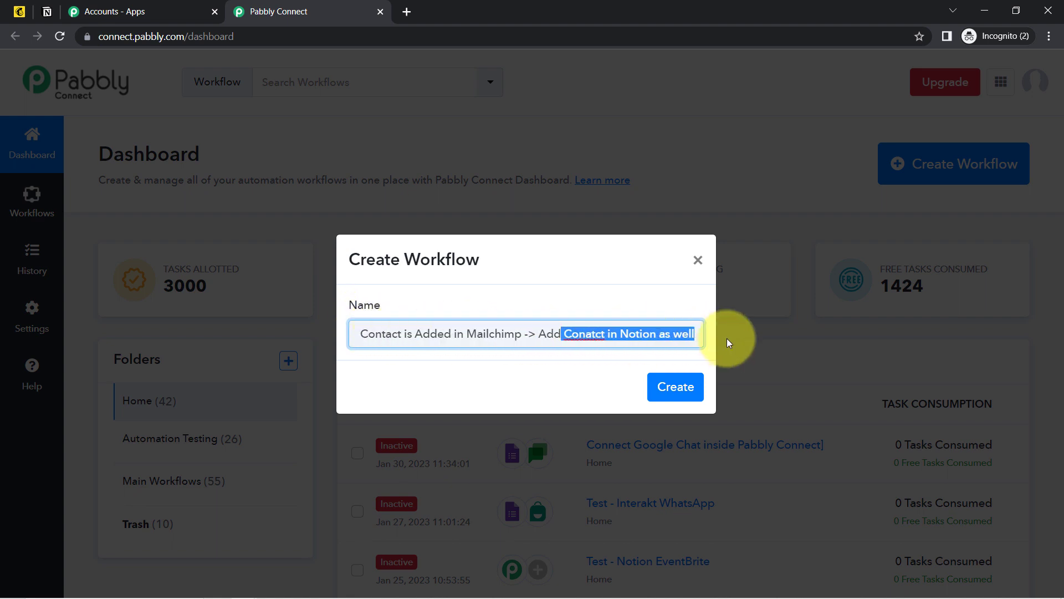
click(695, 336)
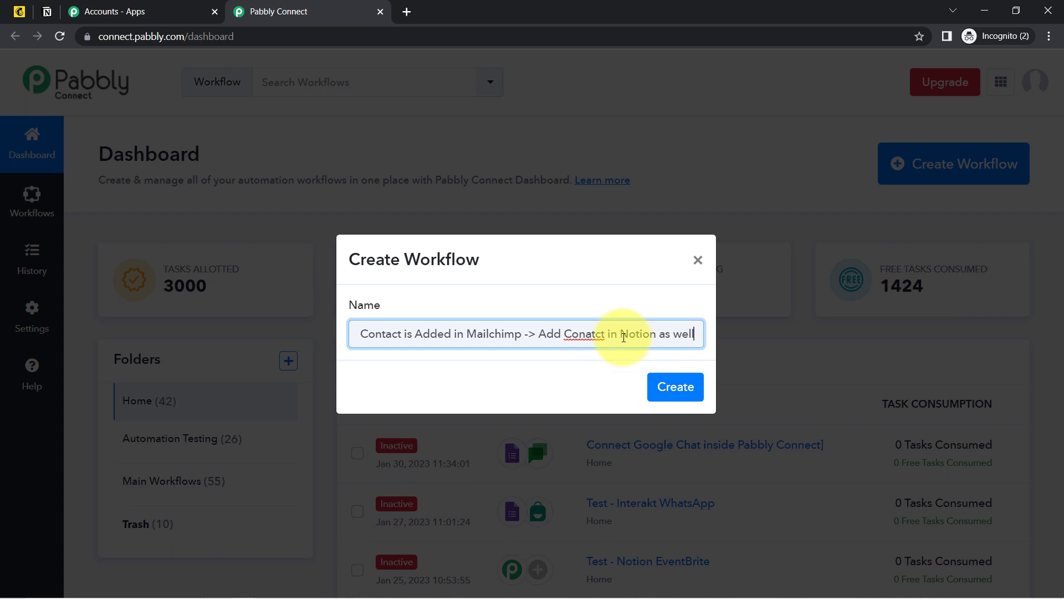
right_click(582, 337)
click(597, 350)
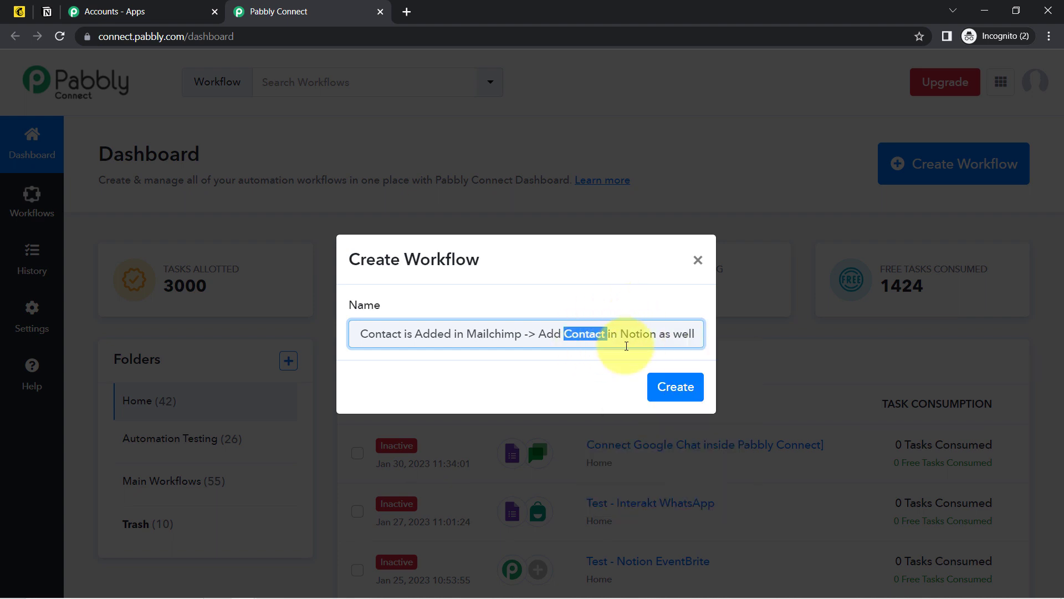
click(671, 390)
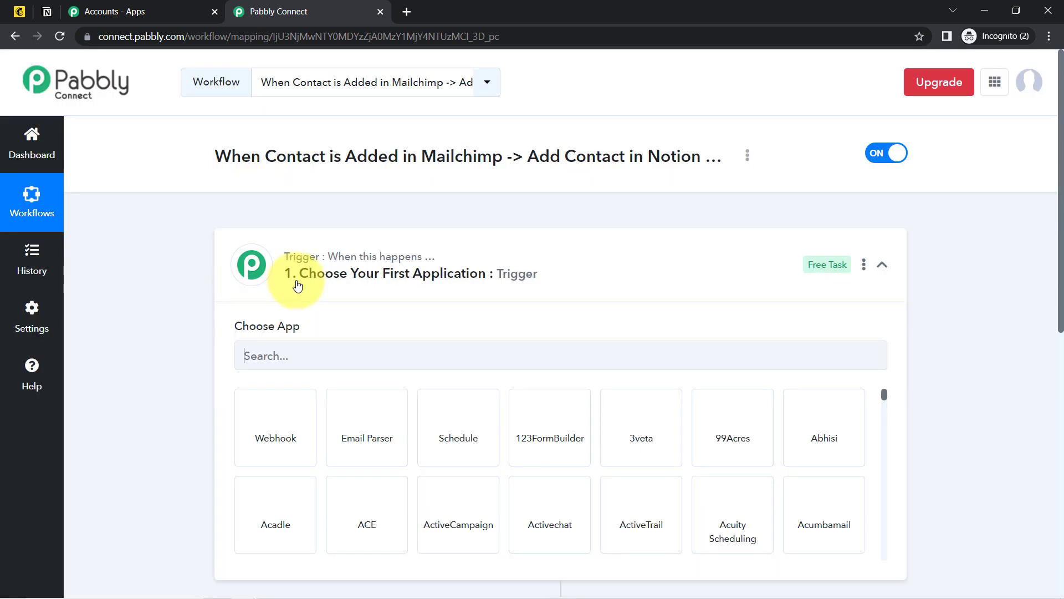
- Choose MailChimp as the workflow's trigger application
click(319, 271)
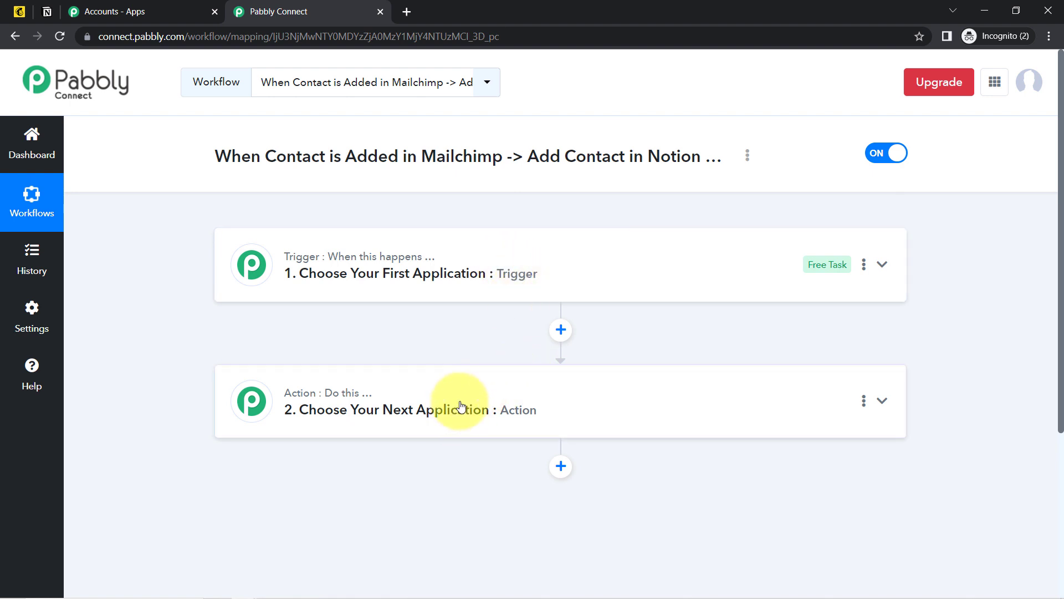
drag(302, 158, 613, 192)
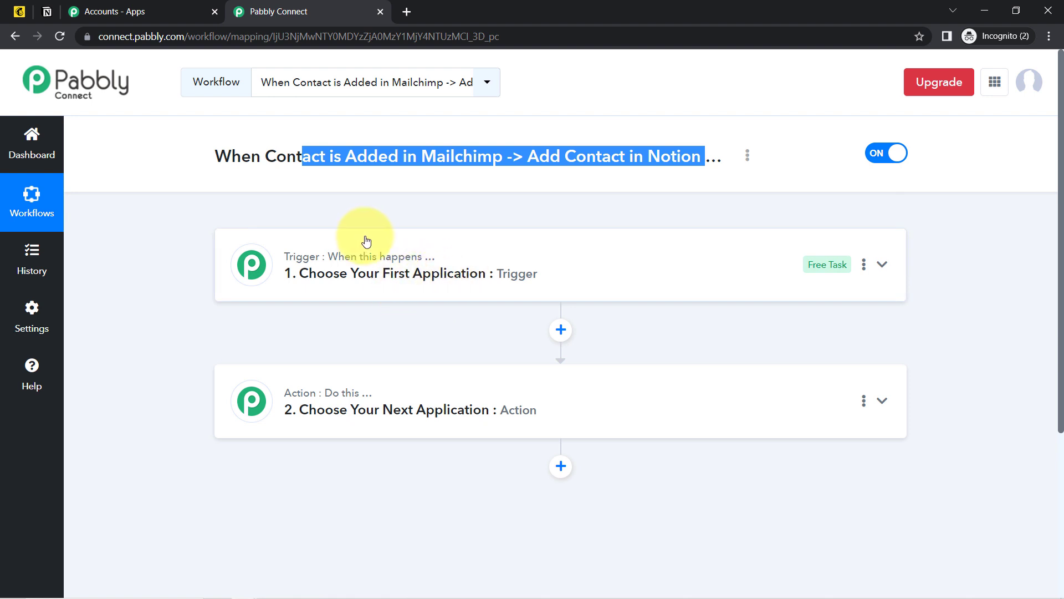
click(350, 282)
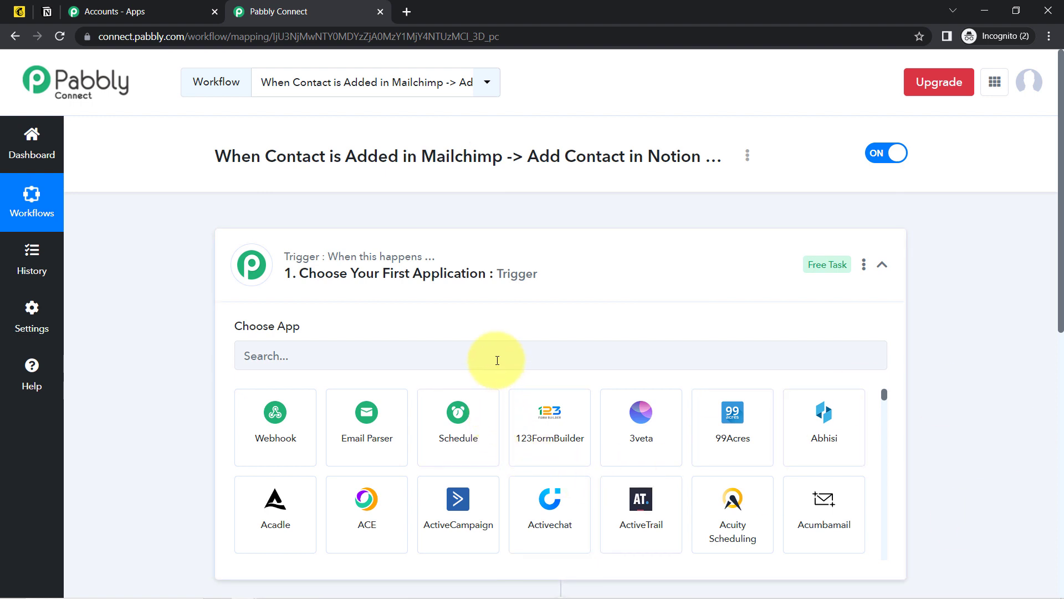
click(493, 359)
text(ma)
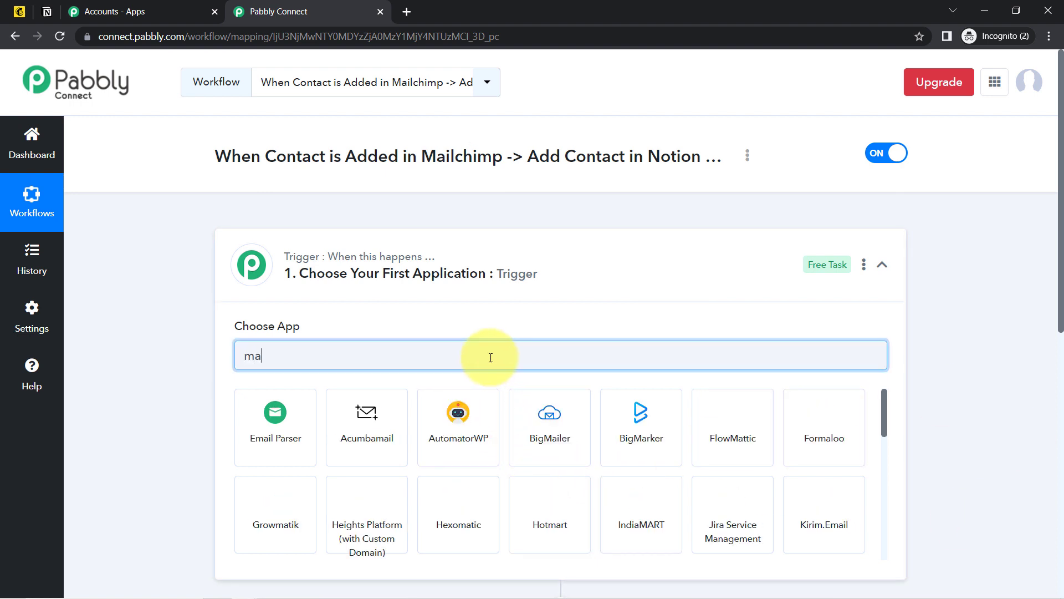
text(ilm)
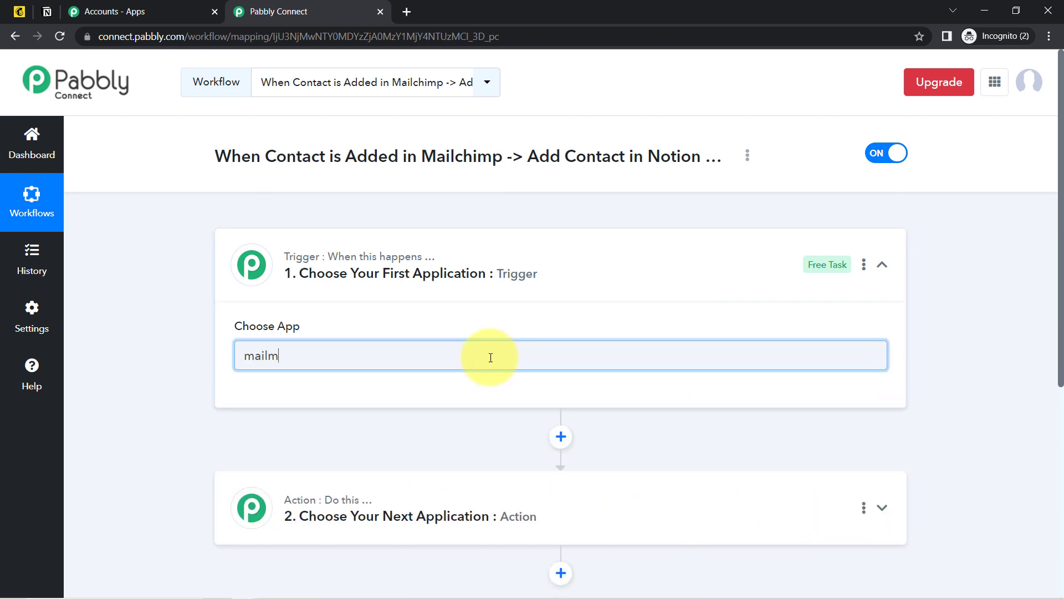
key(BackSpace)
text(c)
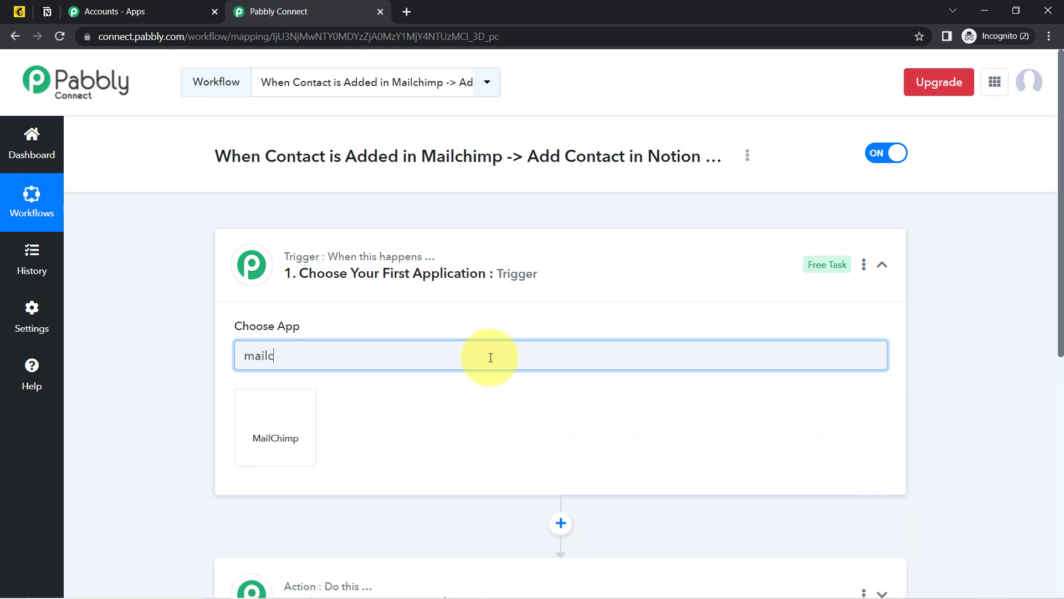
click(276, 424)
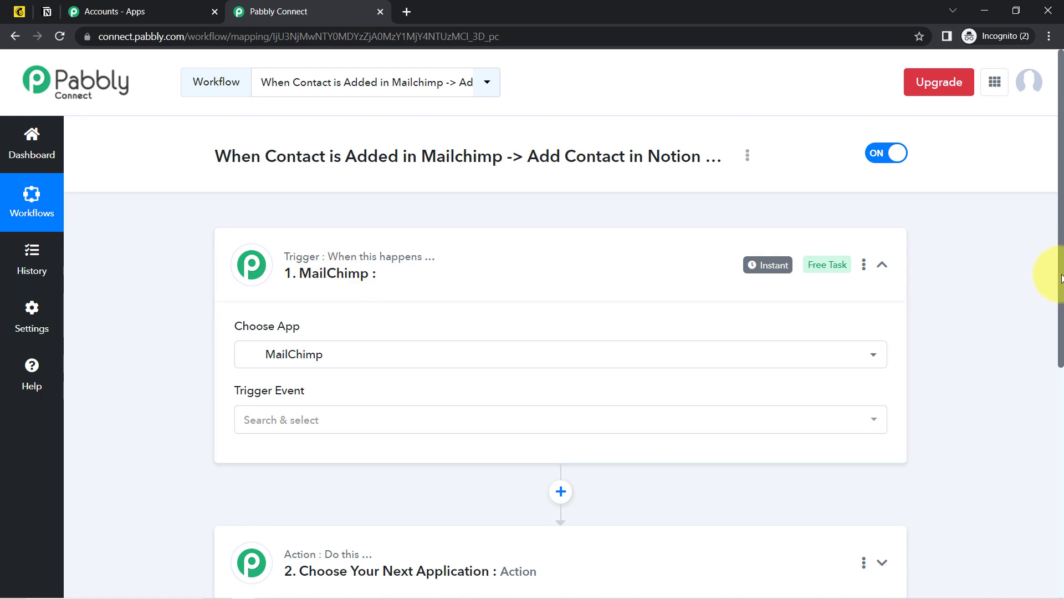
- Set the MailChimp trigger event to New Subscriber
drag(1062, 278, 1062, 344)
click(277, 295)
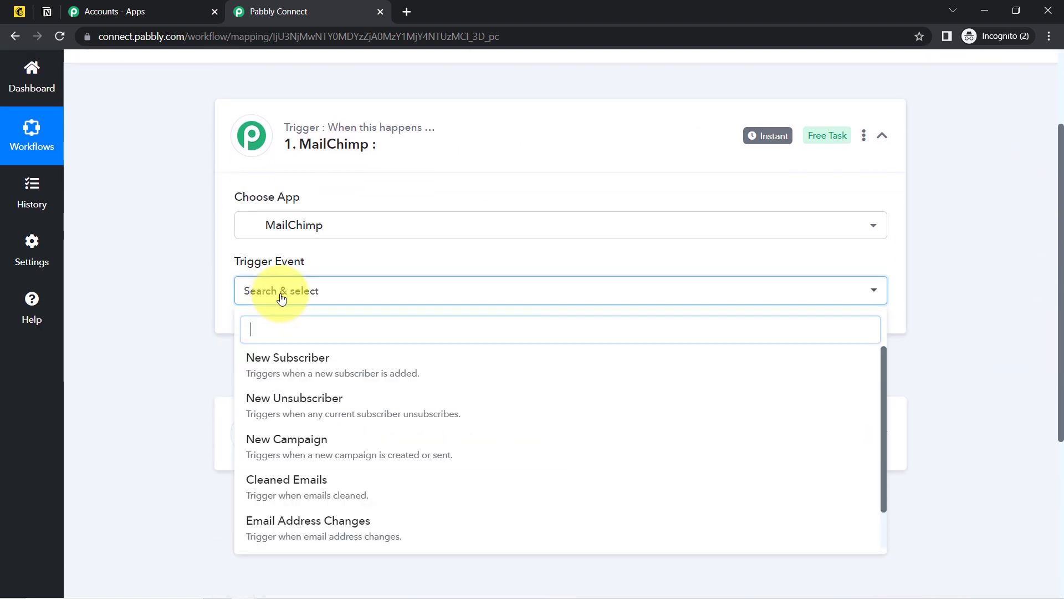
click(297, 364)
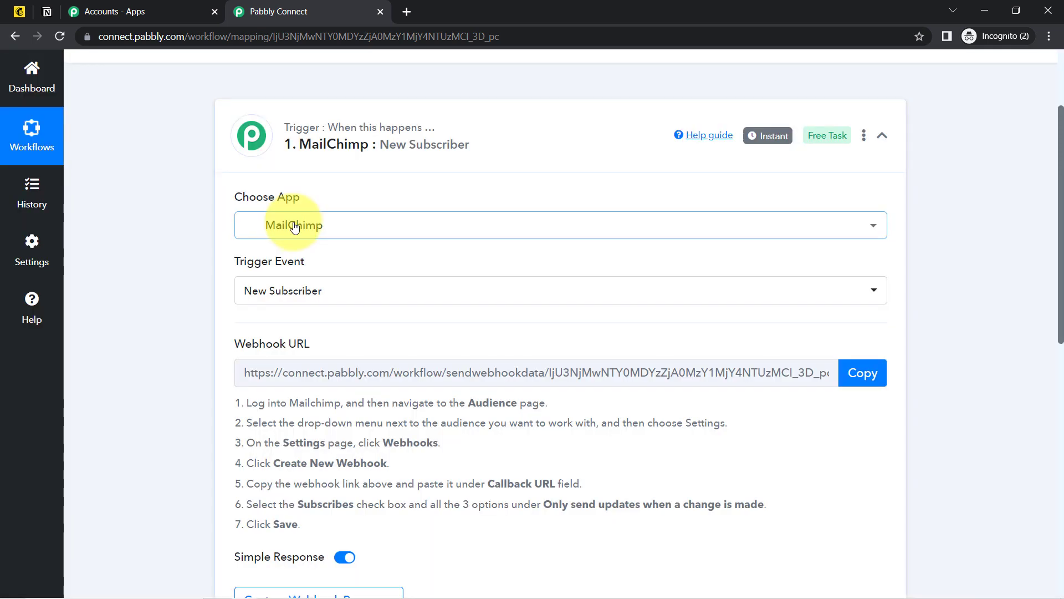
click(262, 302)
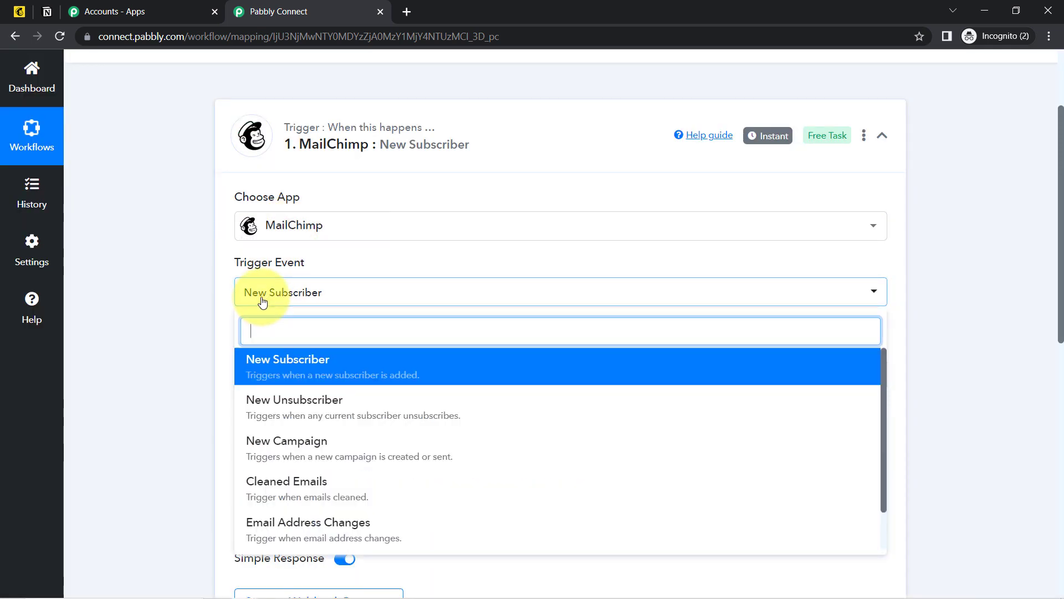
click(263, 302)
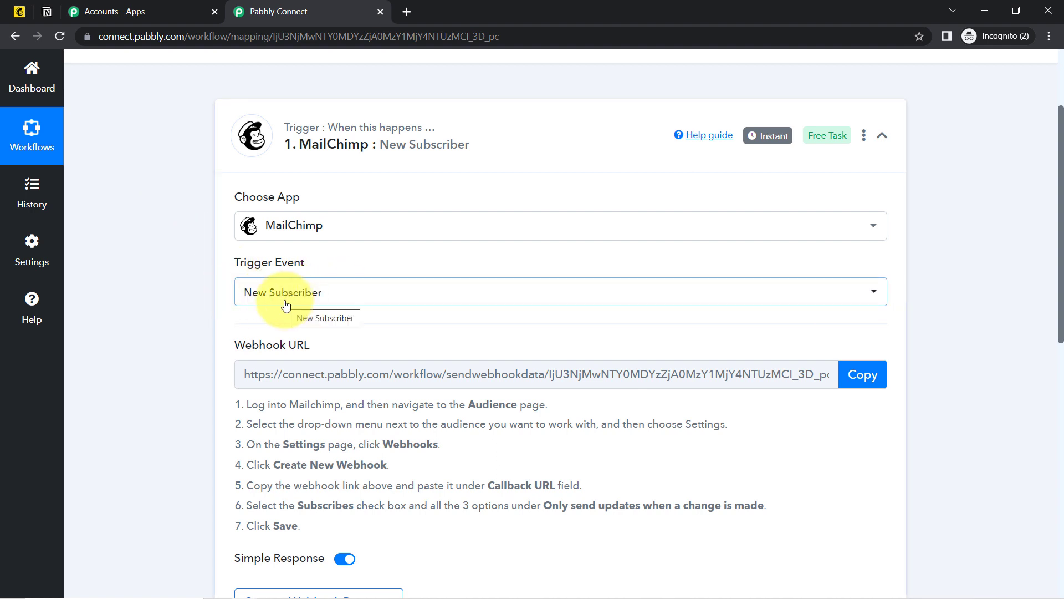
- Review the MailChimp trigger's setup instructions and copy its webhook URL
drag(1061, 223, 1053, 413)
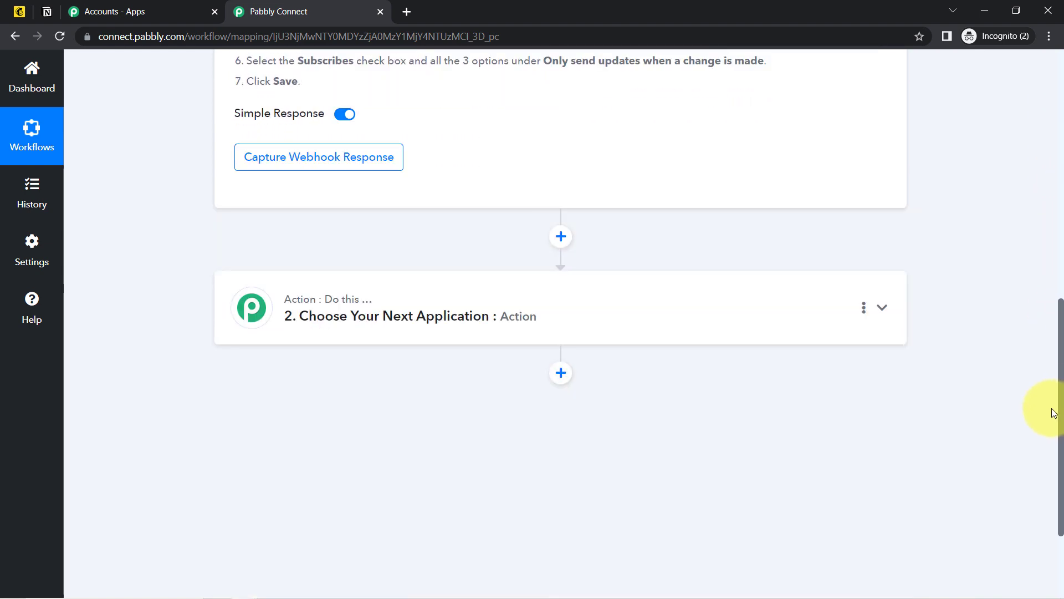
drag(1054, 413, 1045, 262)
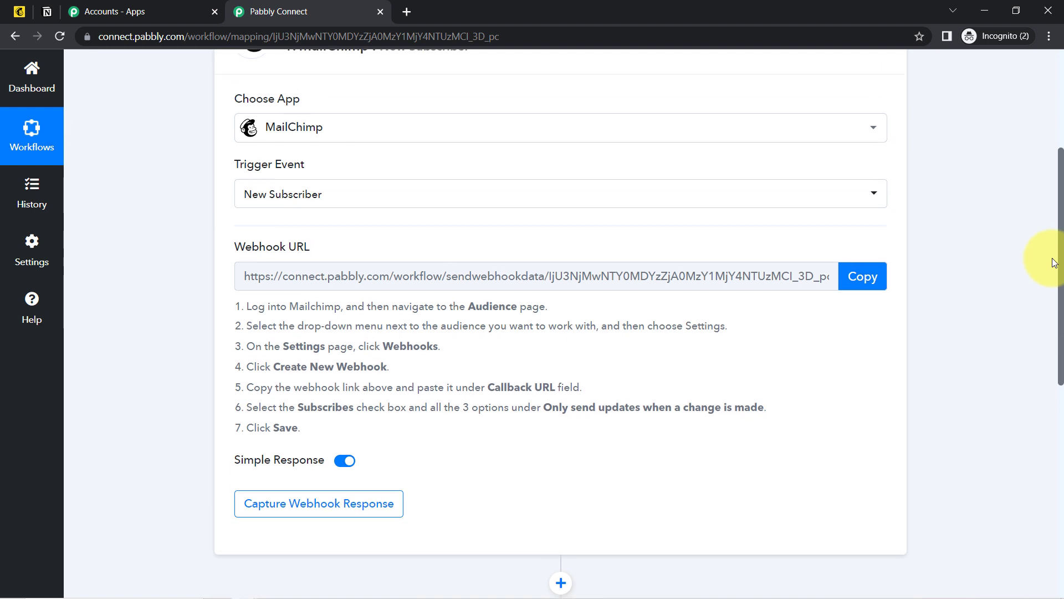
drag(262, 302, 341, 424)
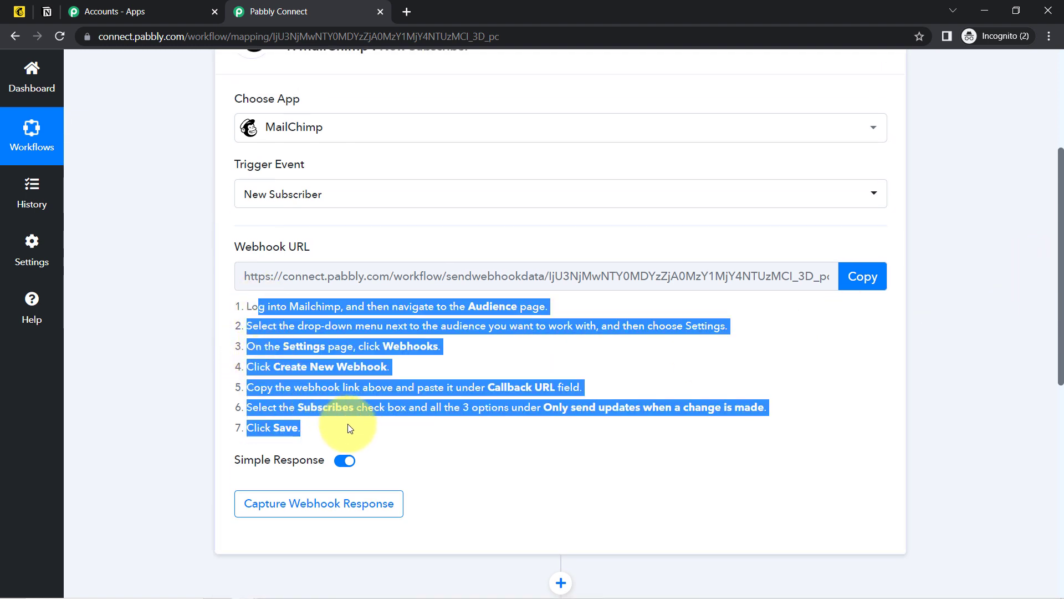
click(854, 276)
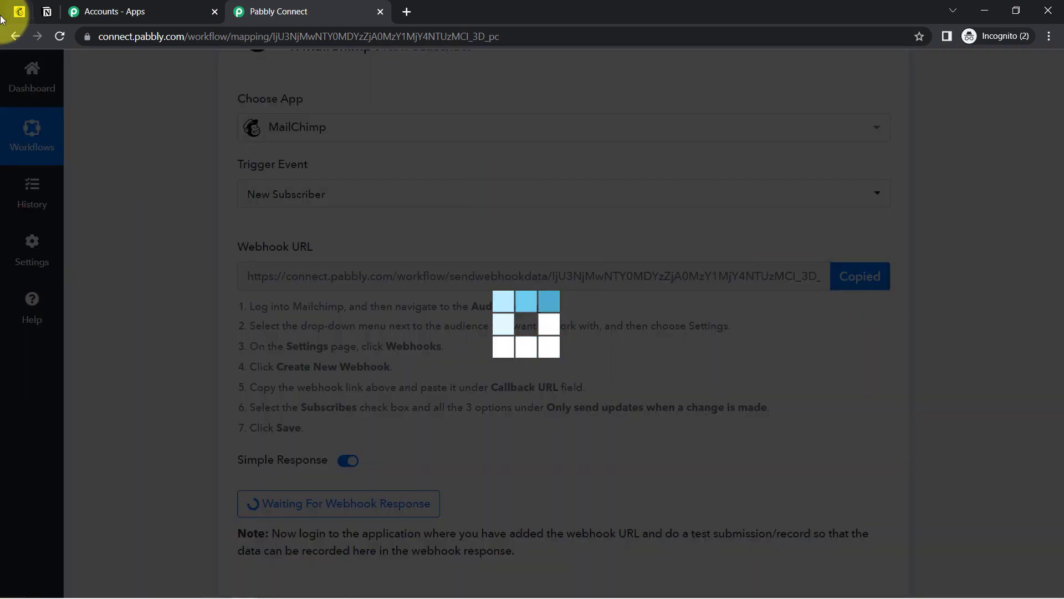
- Switch to Mailchimp, open the webhook settings of the PabblyConnect audience, and start creating a new webhook
click(19, 11)
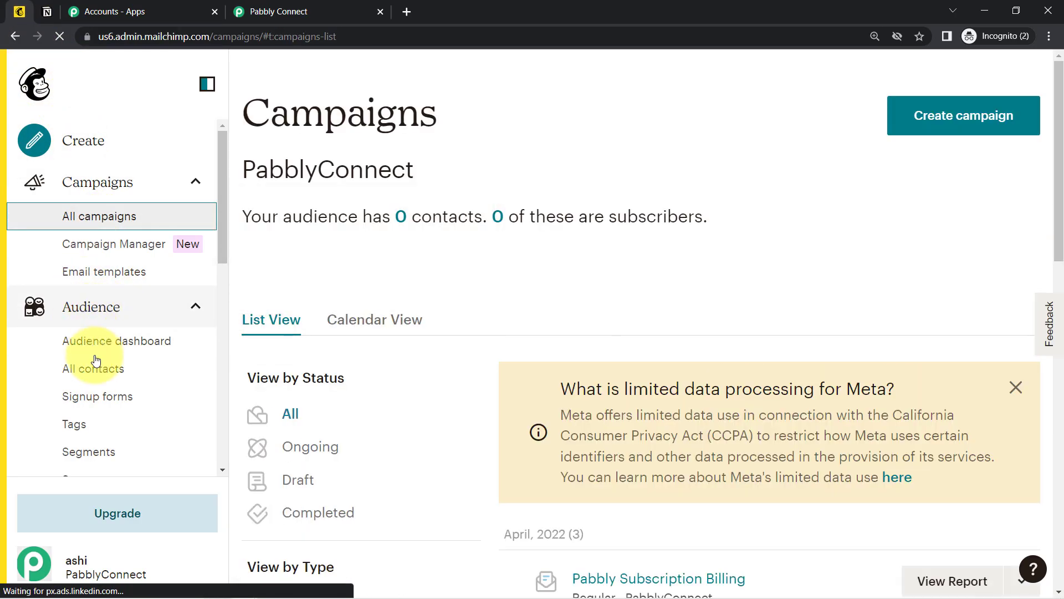
click(106, 372)
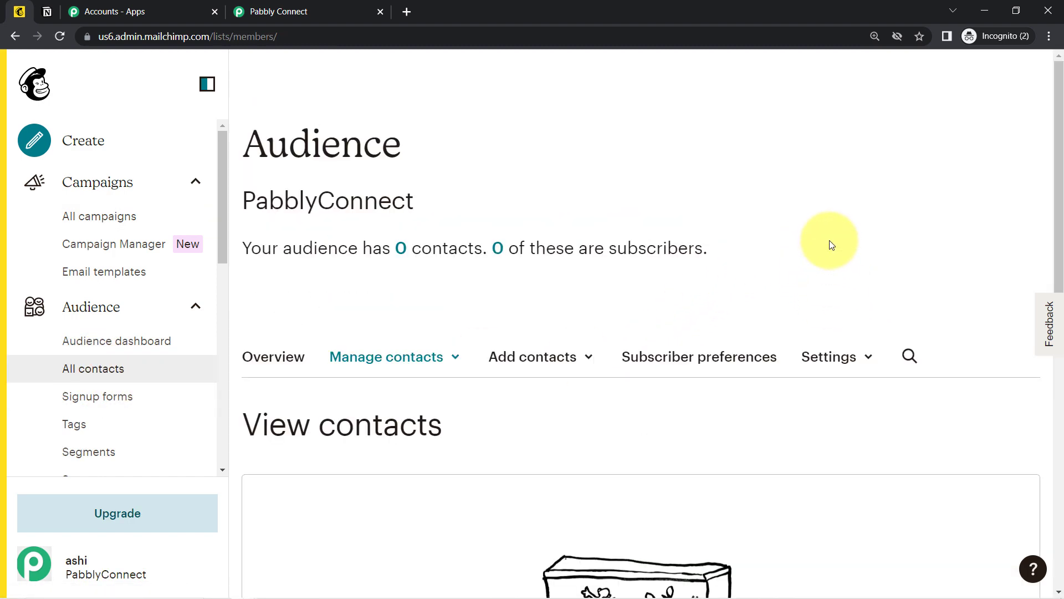
click(827, 357)
drag(1060, 204, 1061, 252)
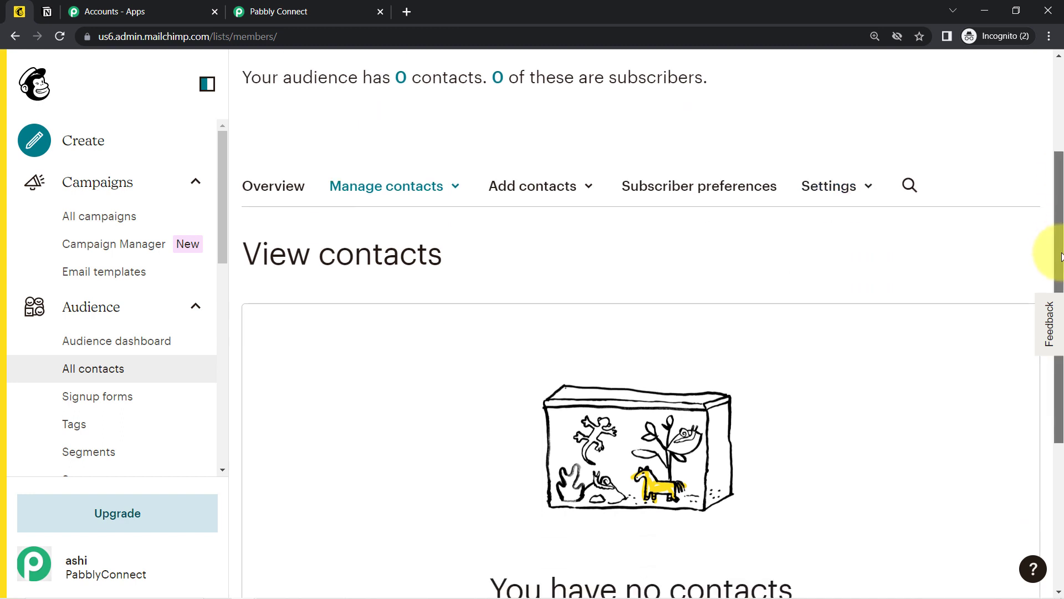
click(866, 147)
click(838, 485)
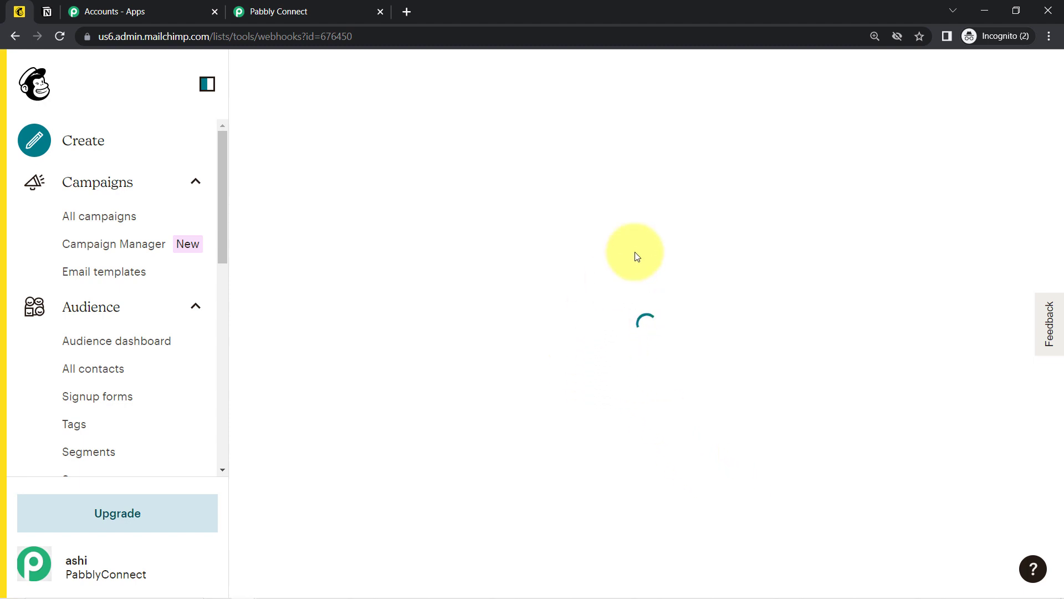
click(926, 295)
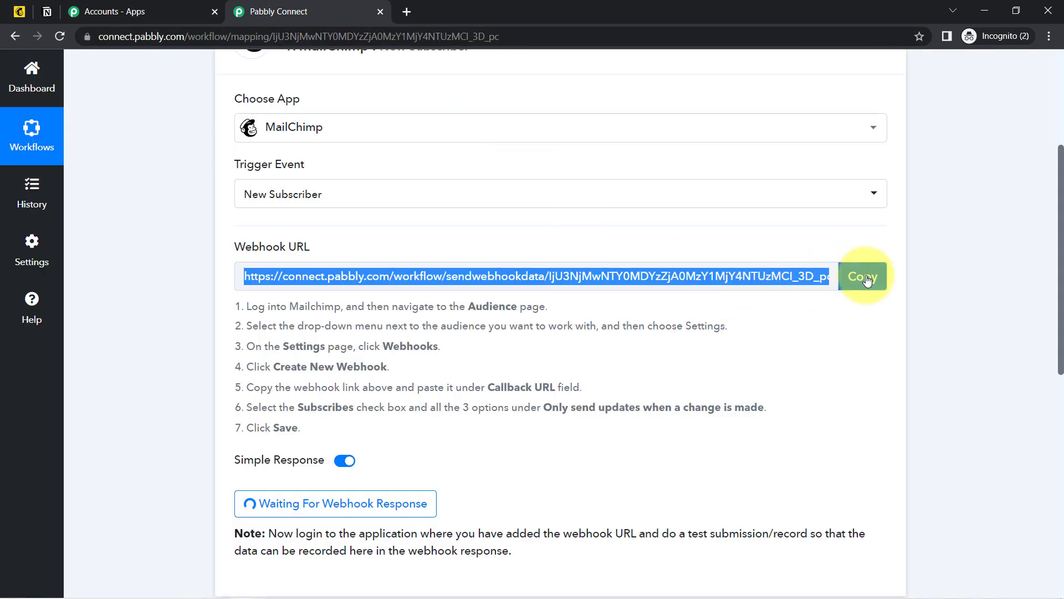
- Copy the MailChimp trigger's webhook URL and paste it as the Callback URL of the new Mailchimp webhook
click(859, 276)
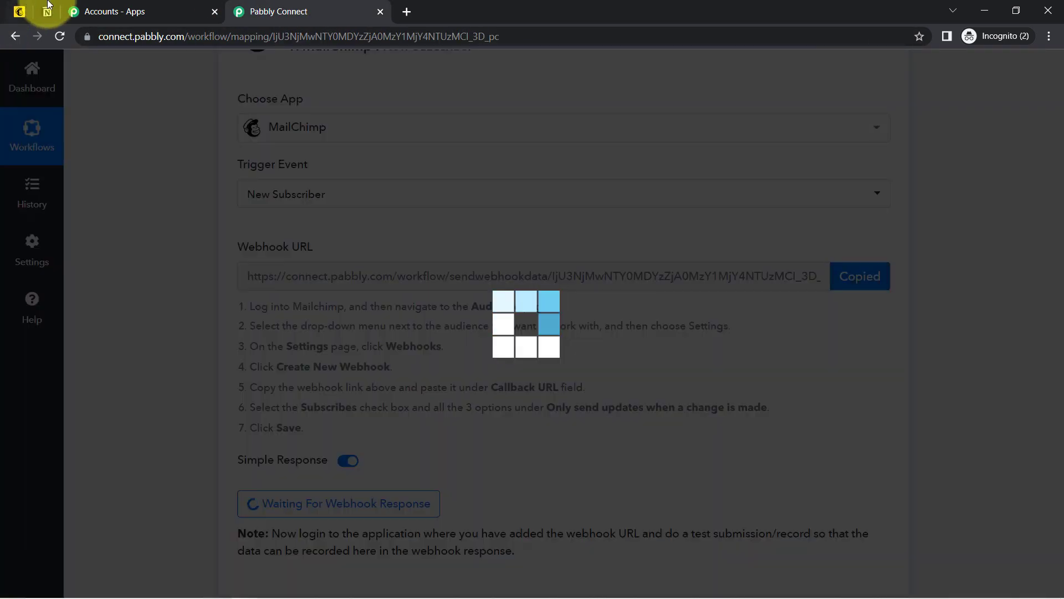
click(18, 11)
click(274, 458)
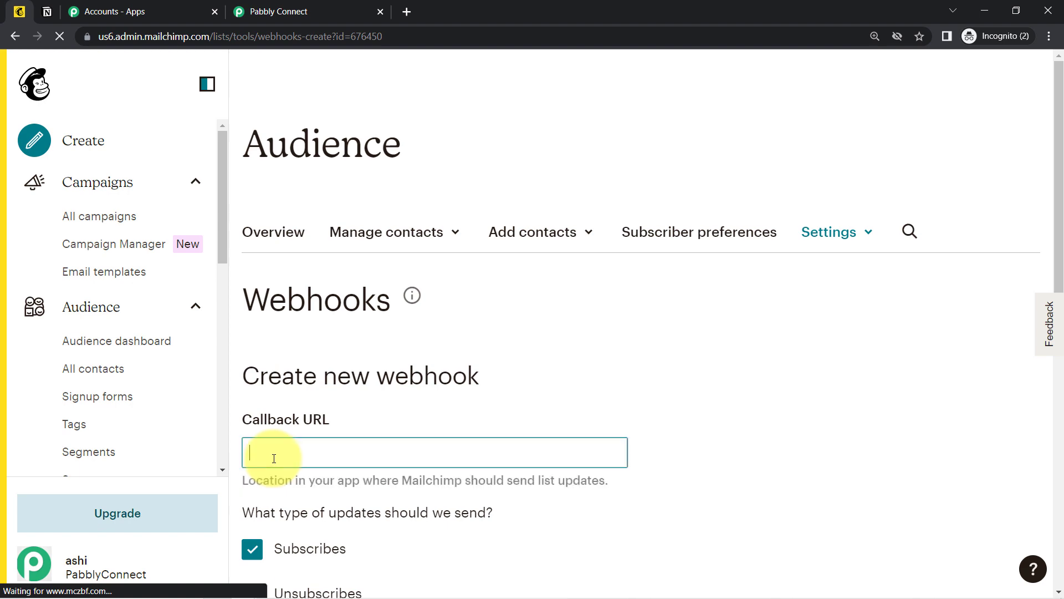
key(ctrl+v)
scroll(1053, 222, down, 7)
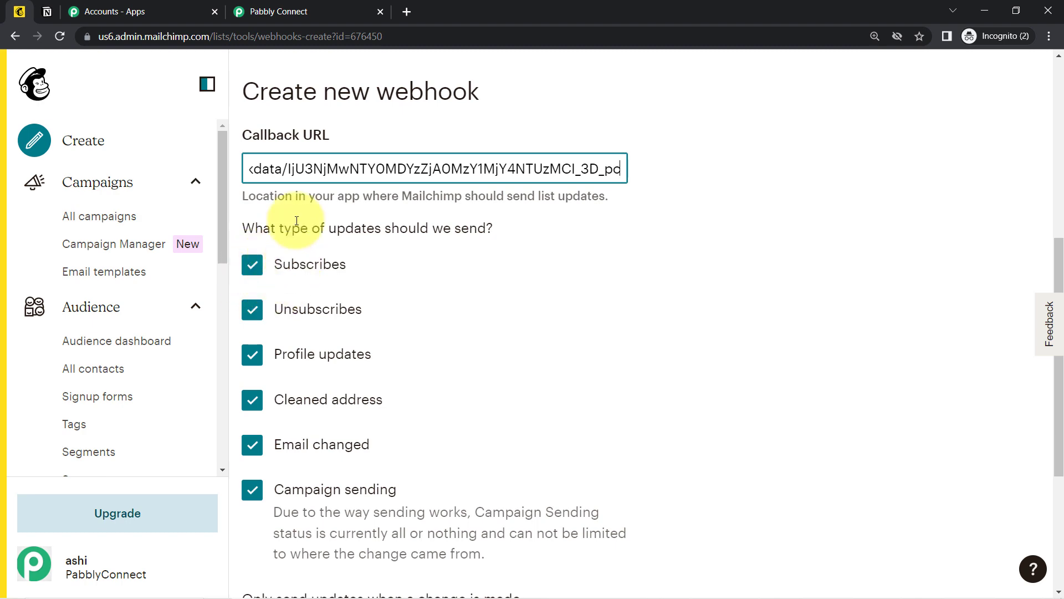
- Clear every update type of the new webhook except Subscribes, as the trigger's setup instructions require
click(194, 11)
click(291, 11)
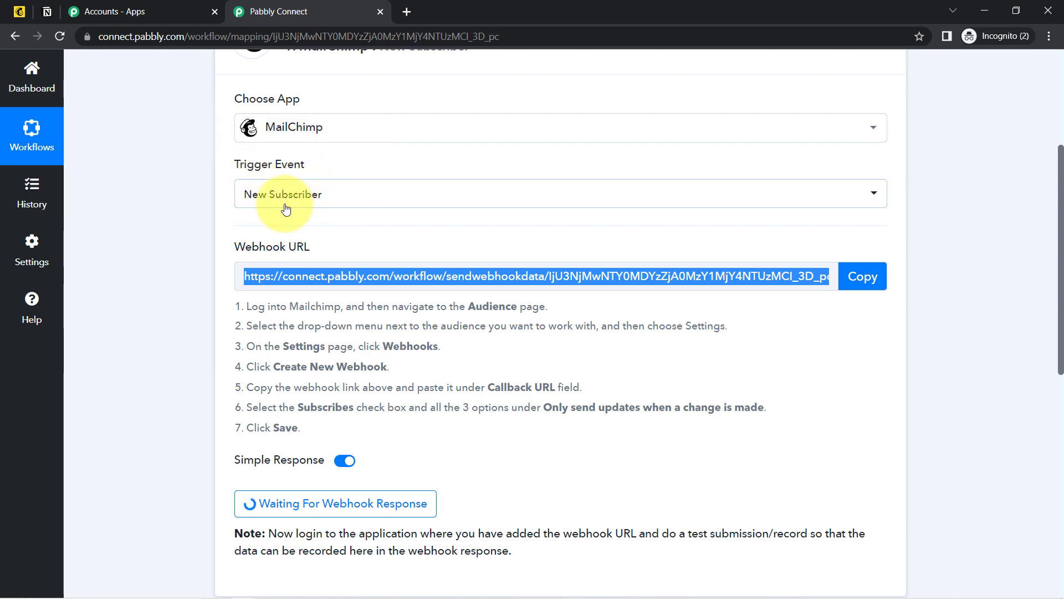
click(21, 11)
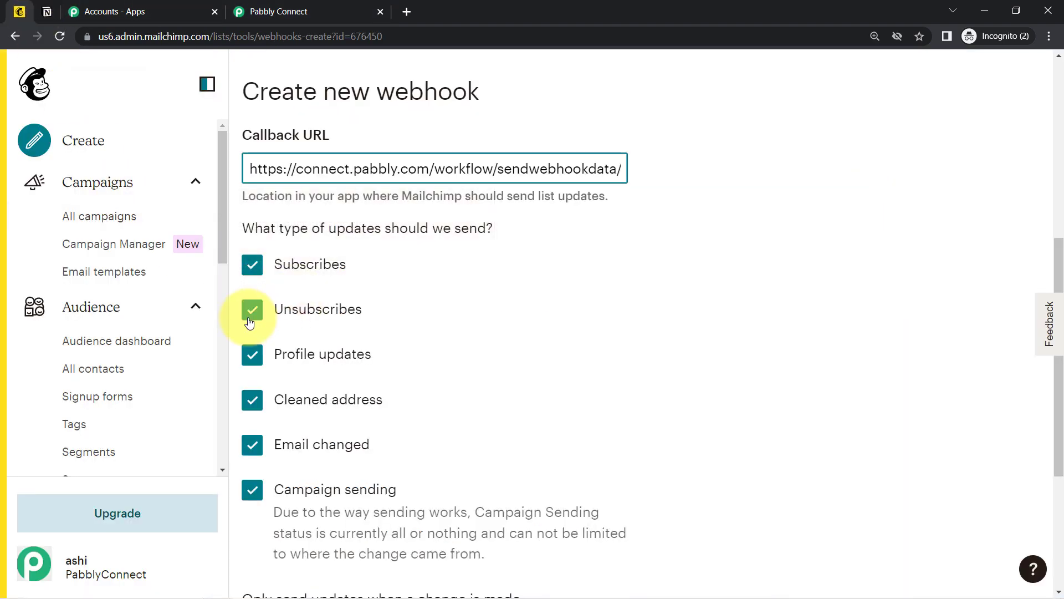
click(250, 306)
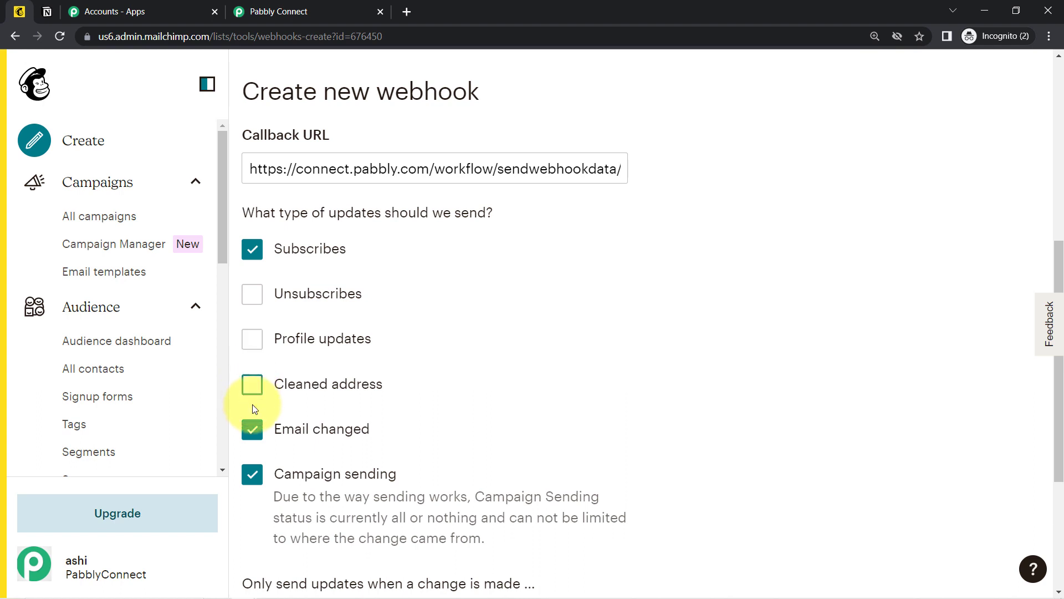
click(252, 472)
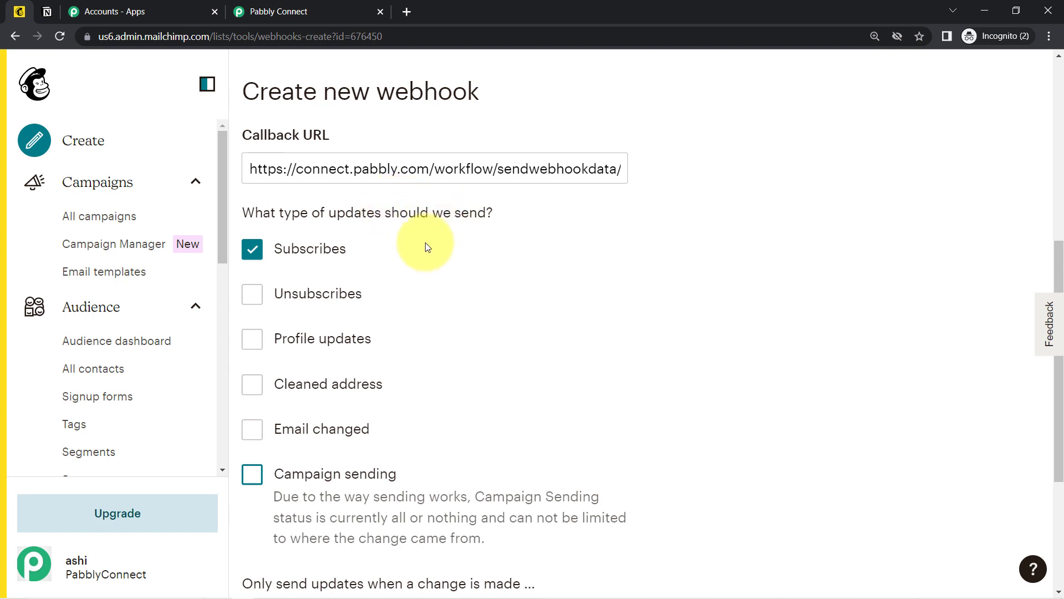
click(278, 6)
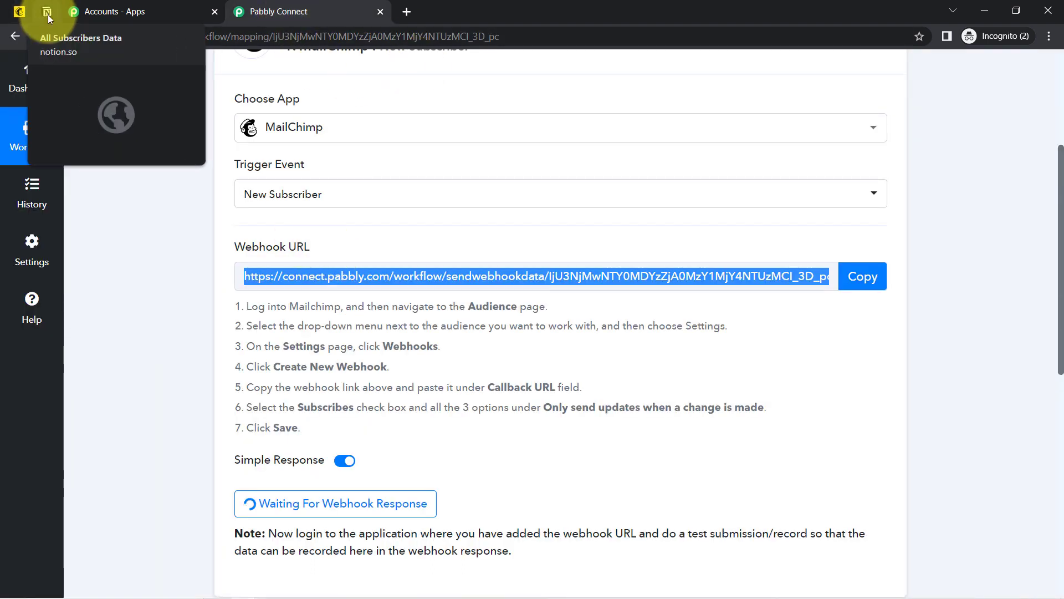
click(16, 12)
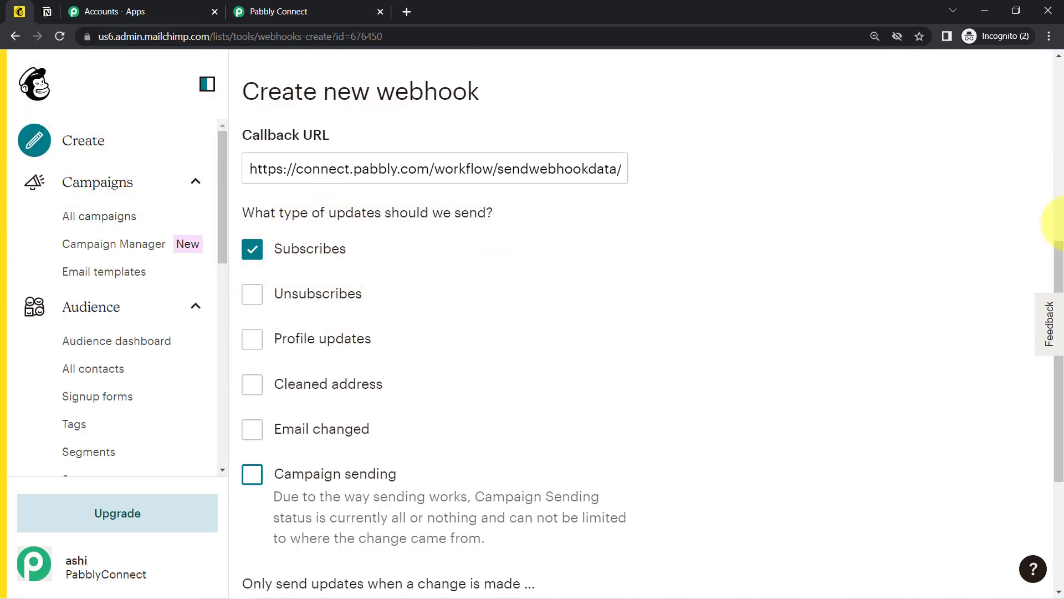
- Enable sending updates for changes made via the API and save the webhook
drag(1057, 262, 1057, 393)
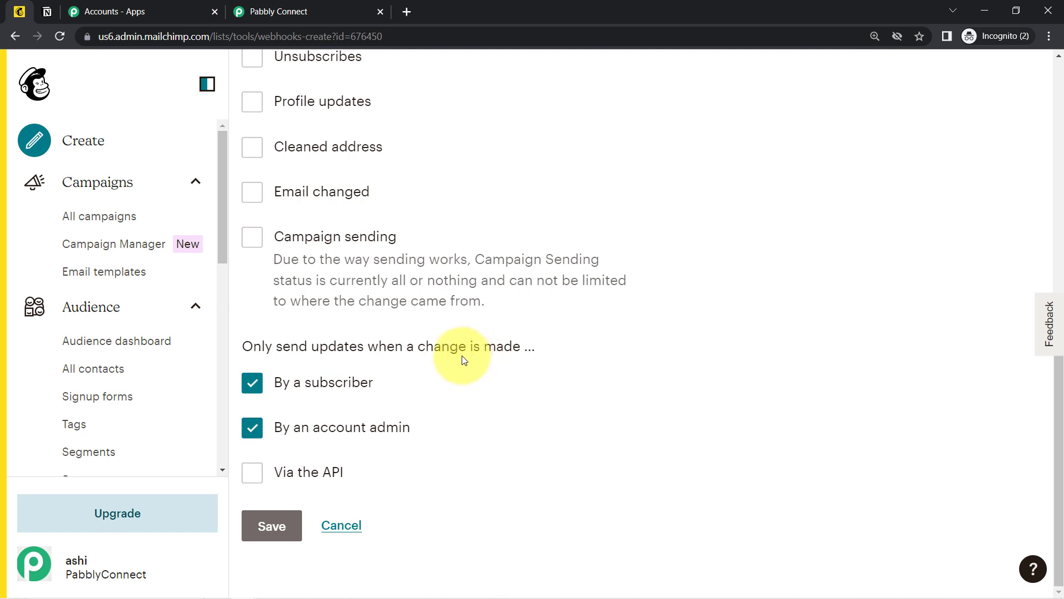
click(247, 480)
click(270, 532)
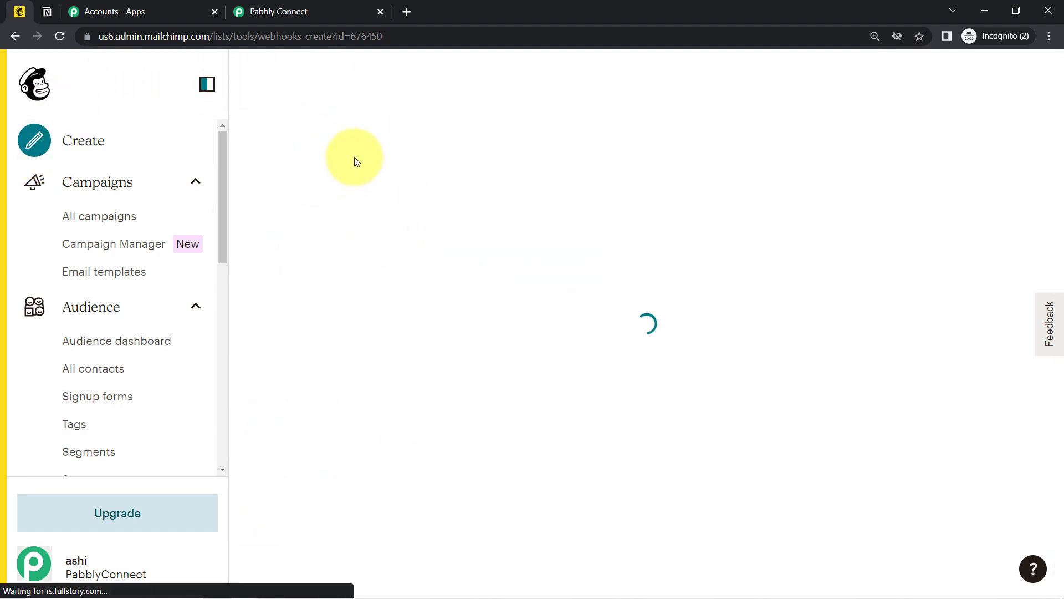
- Switch to Pabbly Connect, recapture the trigger's webhook response, and read the note about making a test submission
click(290, 8)
drag(1058, 202, 1047, 301)
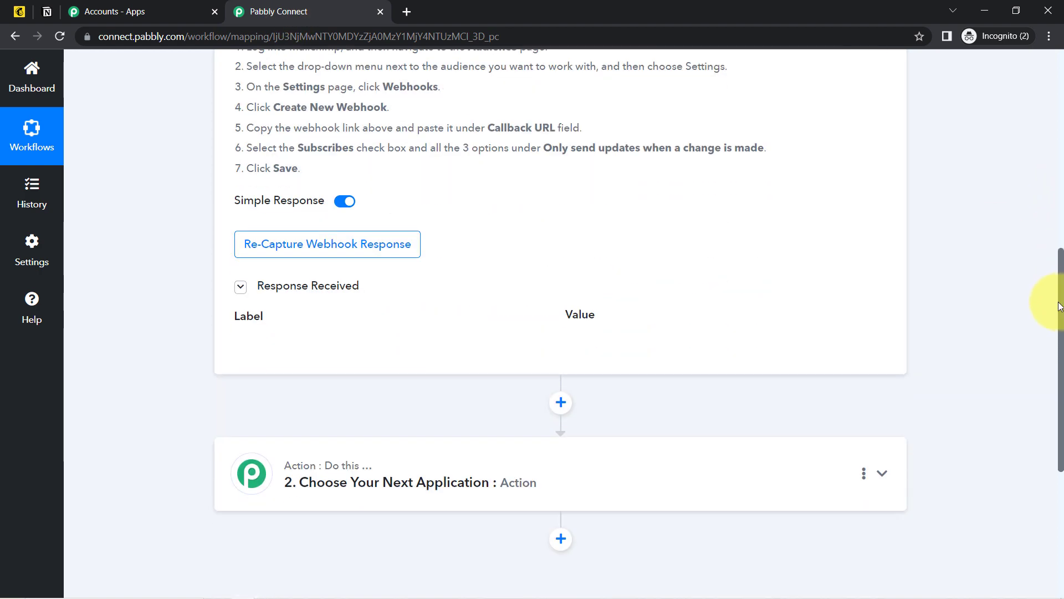
click(287, 245)
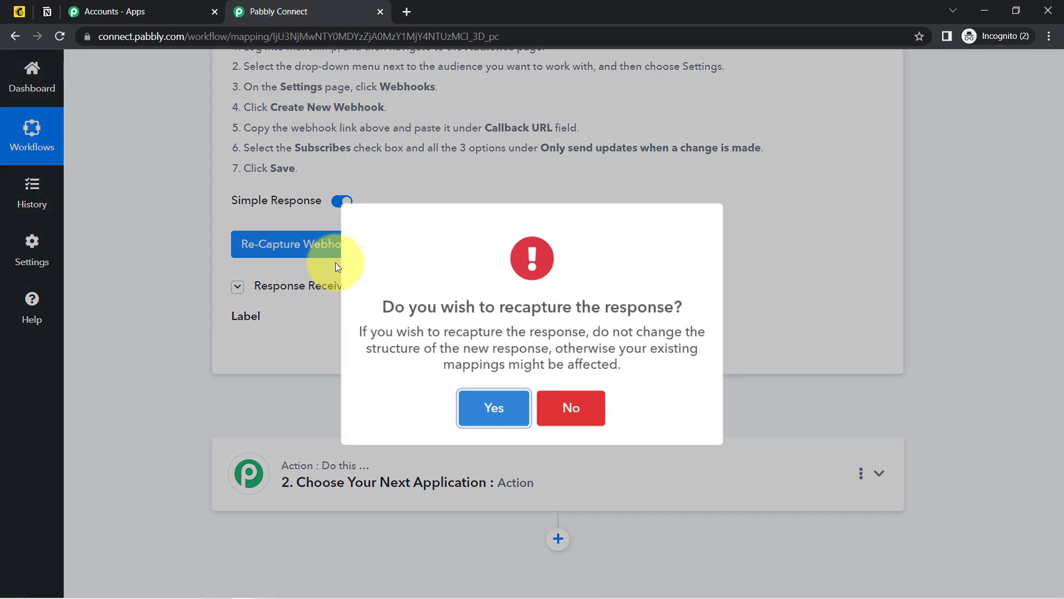
click(472, 416)
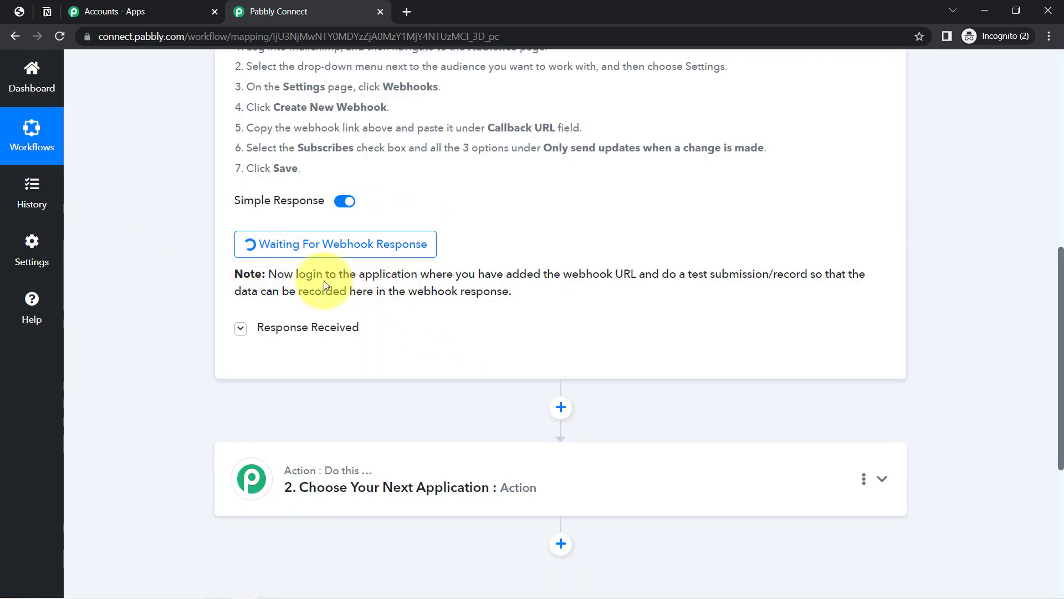
drag(295, 274, 470, 287)
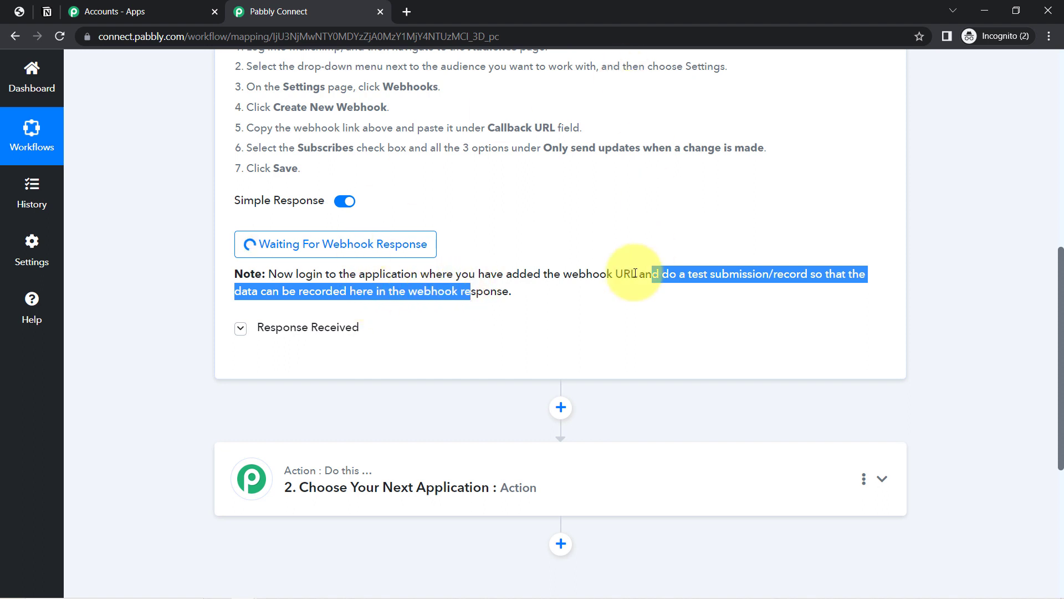
click(561, 267)
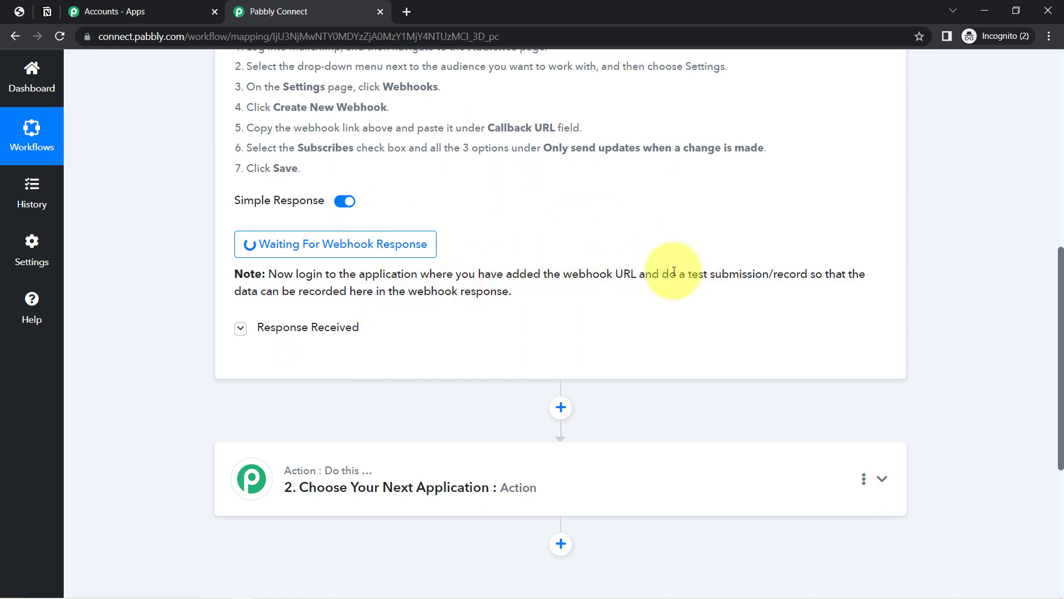
drag(663, 273, 808, 274)
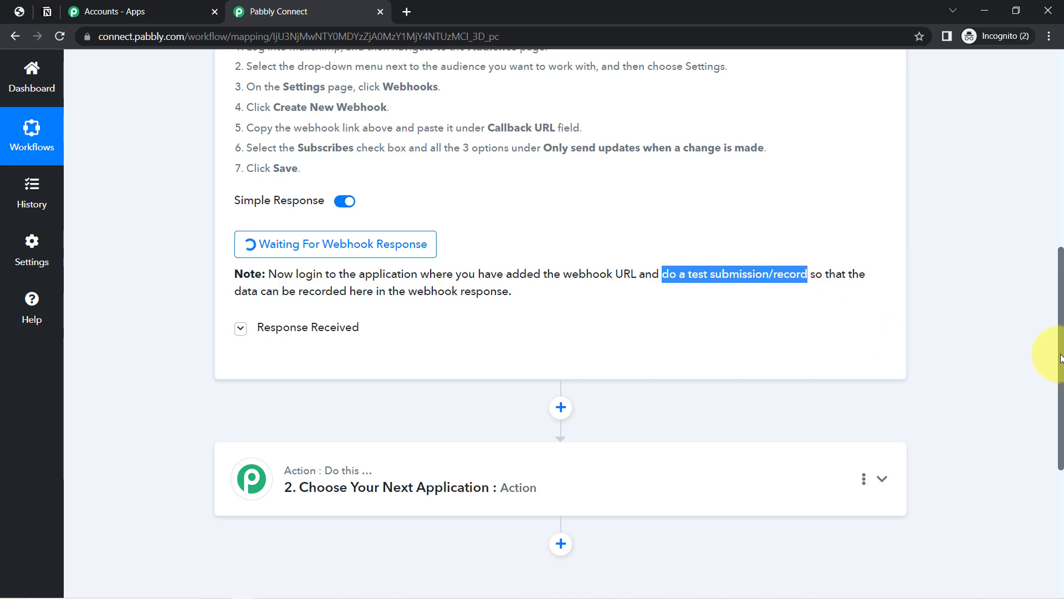
drag(1061, 358, 1049, 218)
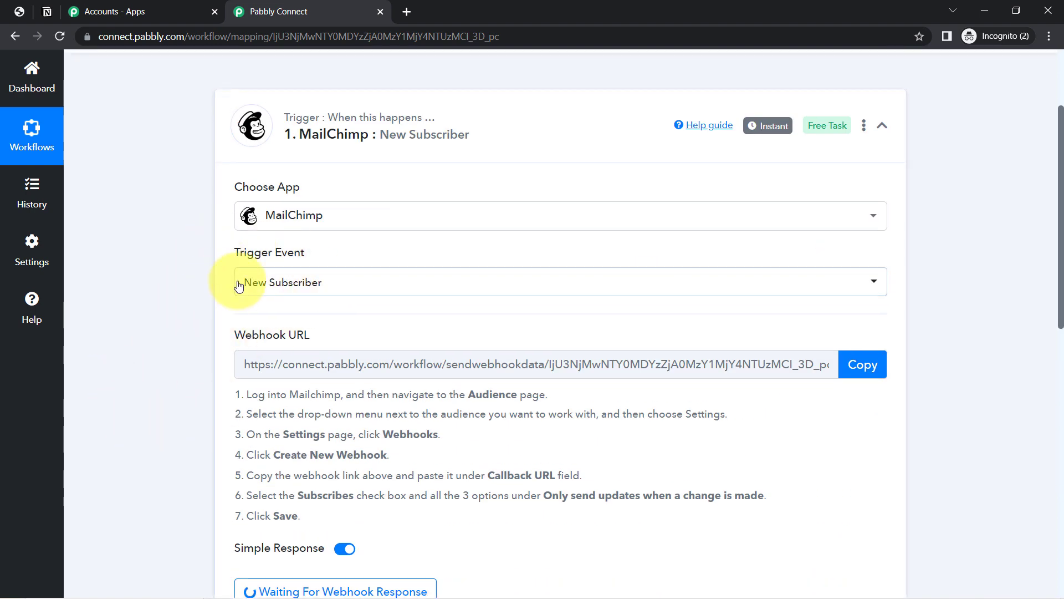
- Switch to Mailchimp, view all contacts of the audience, and open the Form builder from its signup forms
click(18, 11)
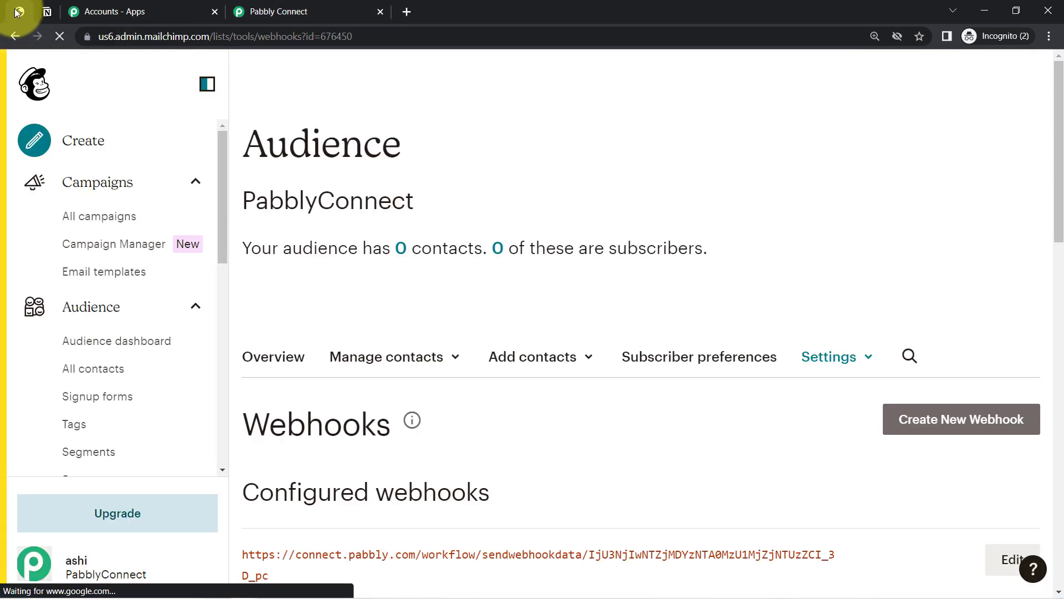
click(85, 370)
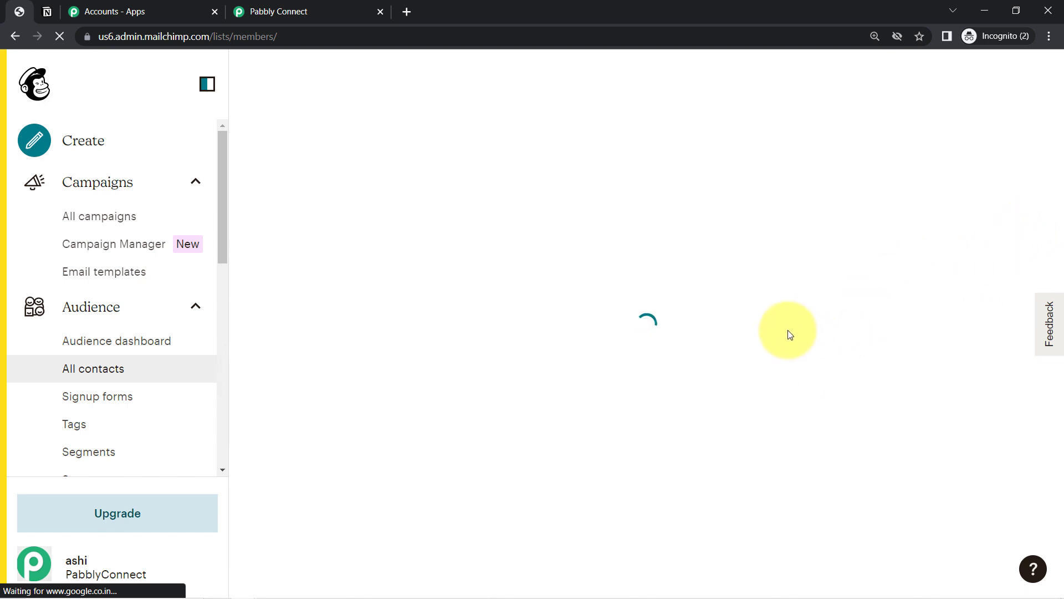
drag(1061, 212, 1062, 380)
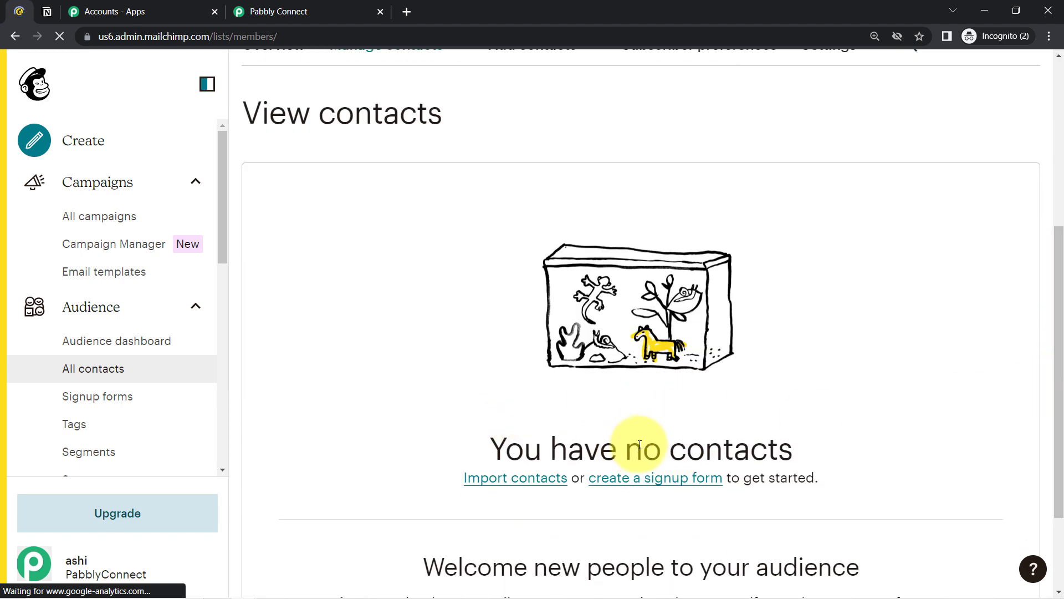
click(110, 397)
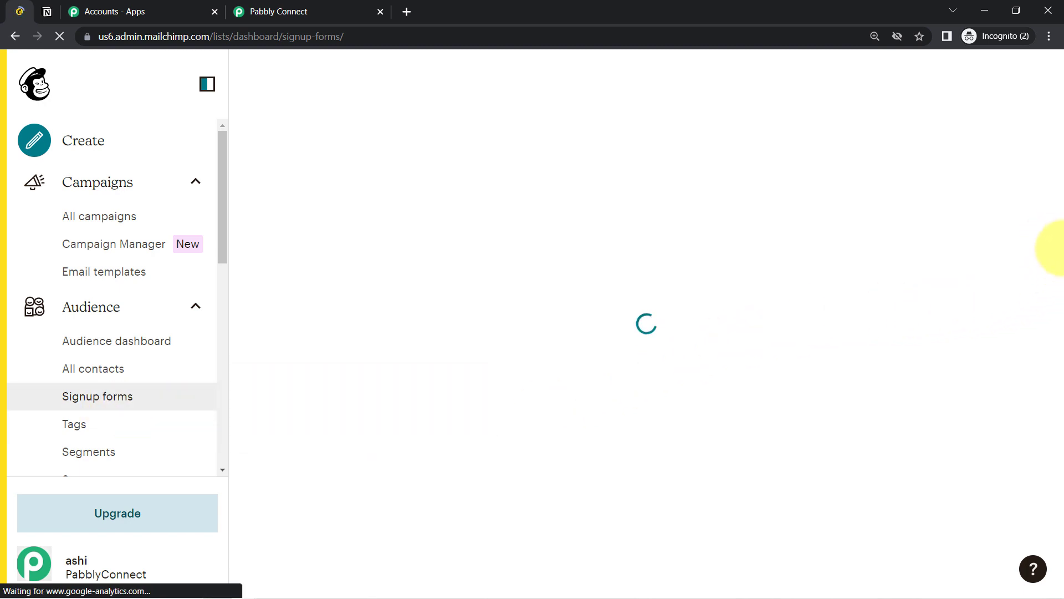
drag(1058, 218, 1063, 345)
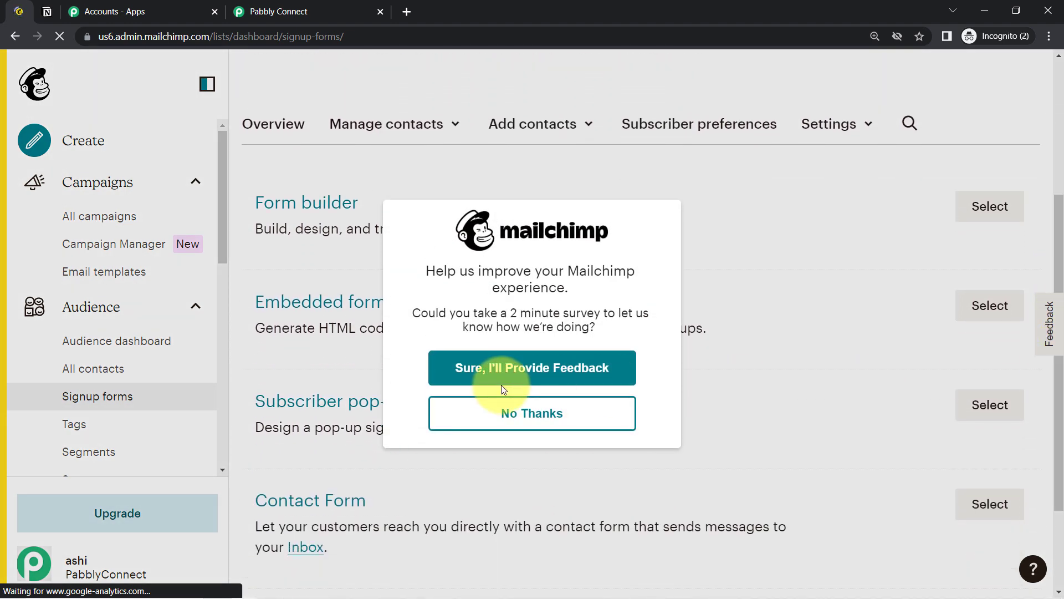
click(505, 413)
click(334, 441)
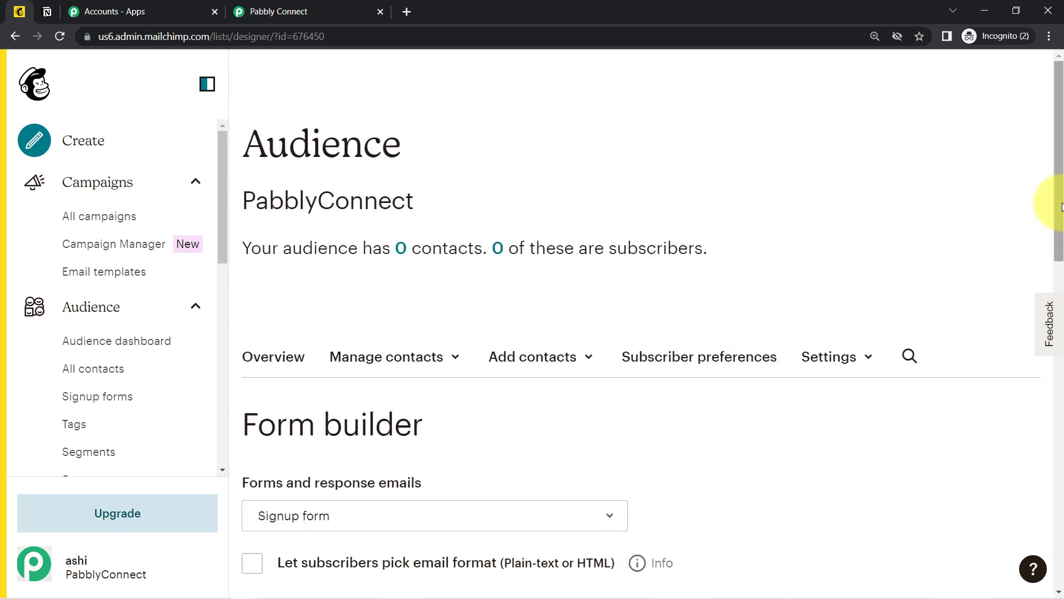
- Copy the signup form URL and open the PabblyConnect signup form in a new browser tab
drag(1059, 211, 1059, 265)
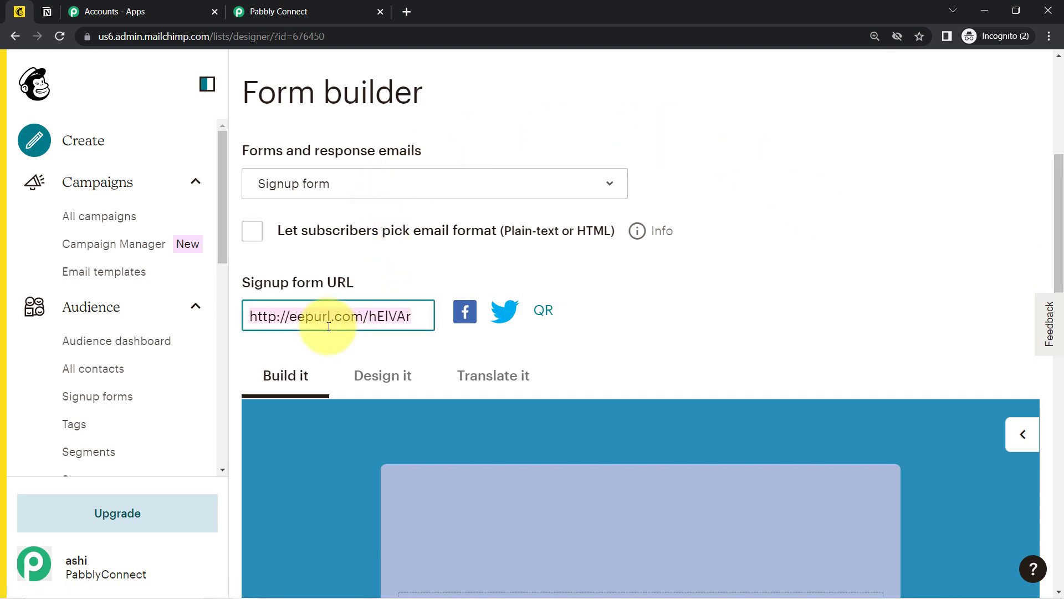
drag(1059, 210, 1039, 369)
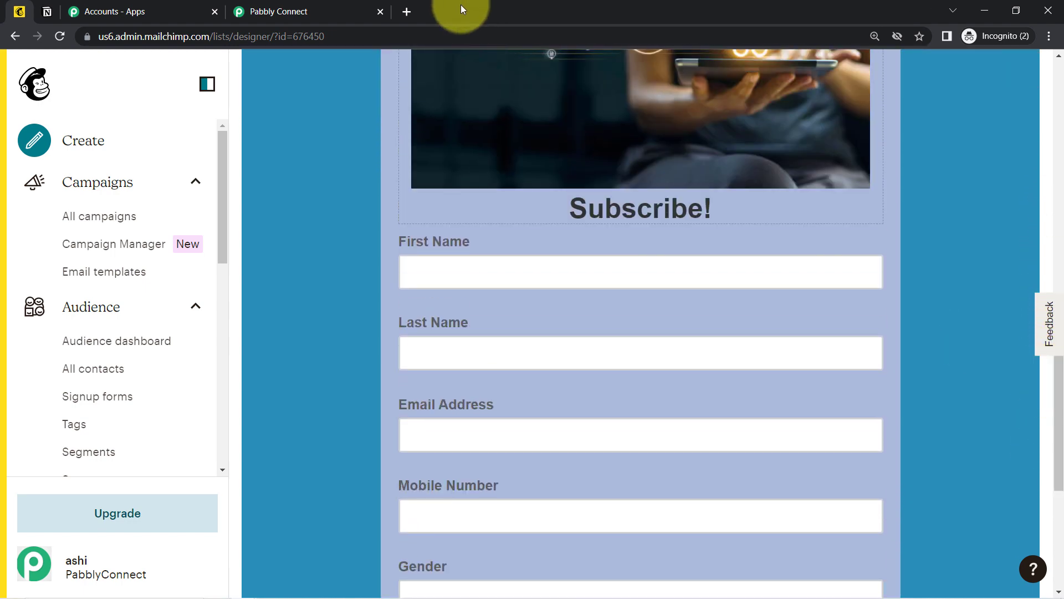
click(405, 10)
text(eepurl.com/hElVAr)
key(Return)
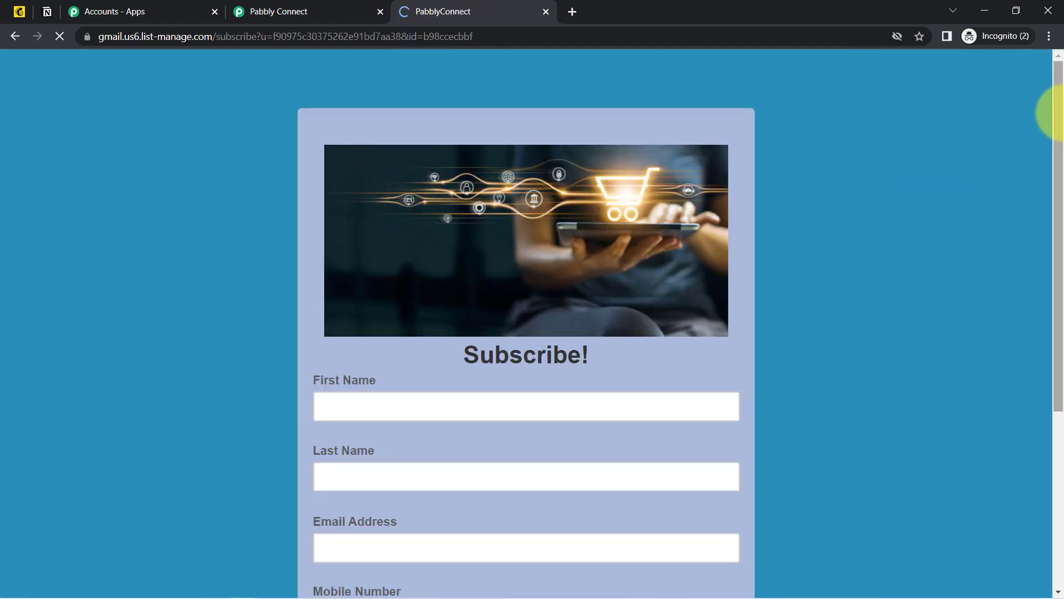
drag(1057, 112, 1060, 210)
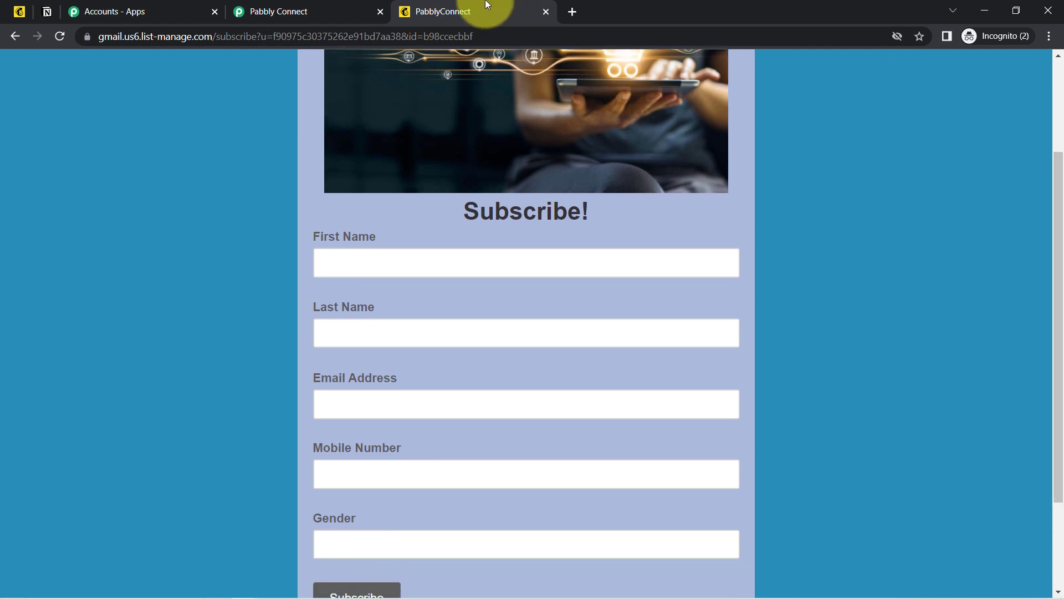
- Switch to Pabbly Connect to check the trigger's webhook response status, and return to the PabblyConnect signup form
click(344, 10)
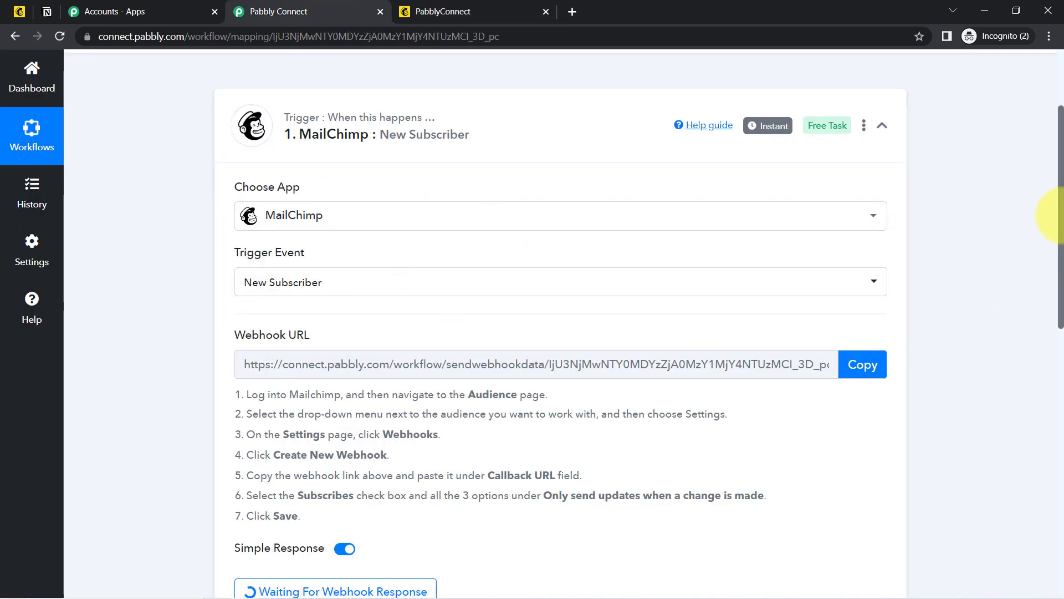
scroll(1048, 256, down, 4)
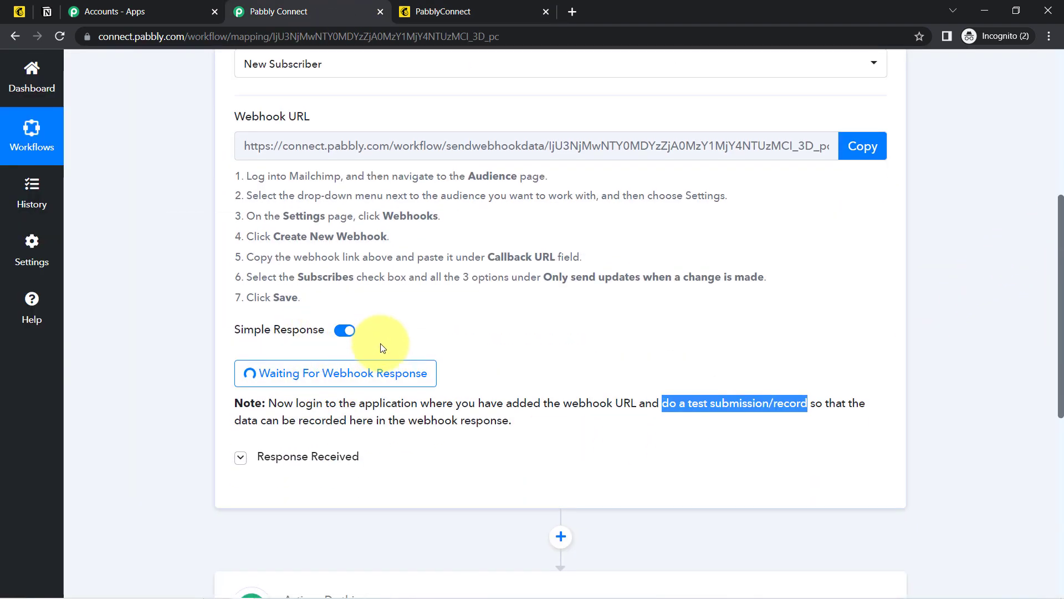
click(438, 11)
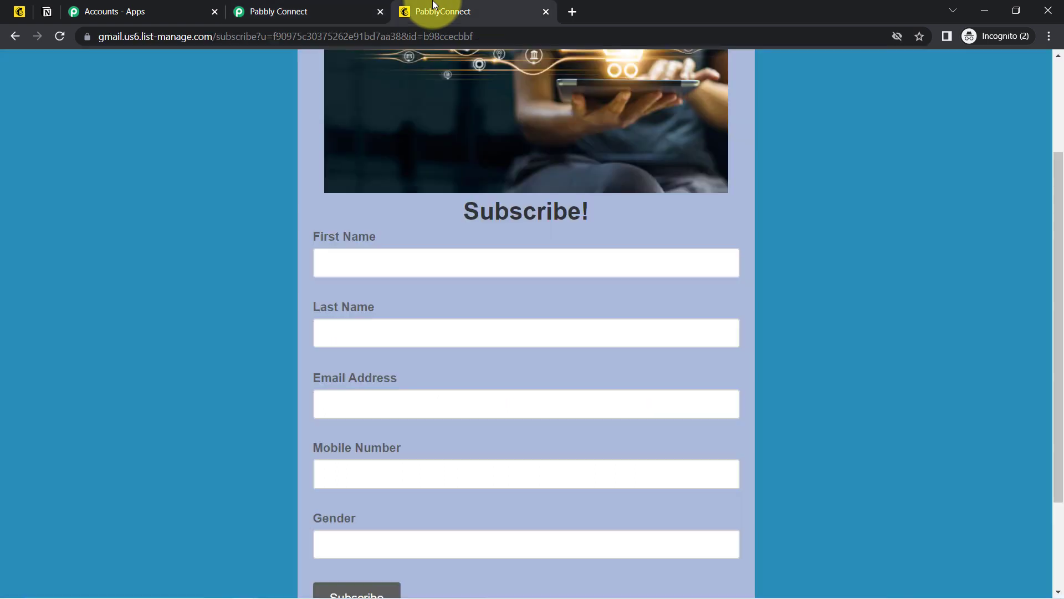
- Fill in the signup form with the test subscriber's first name, last name, email address and mobile number, and gender Female
click(341, 261)
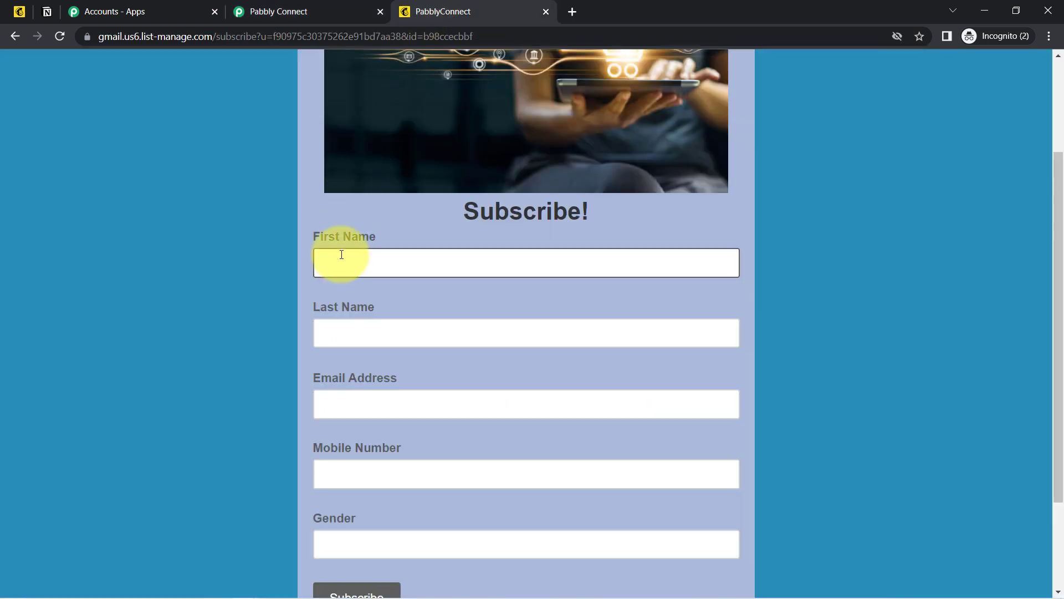
key(Tab)
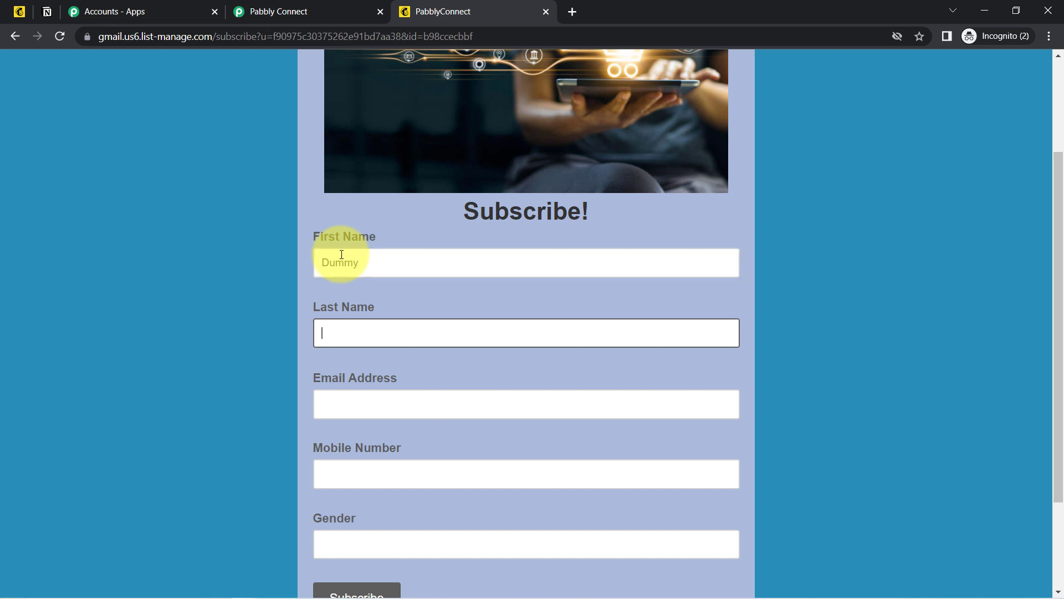
text(User)
key(Tab)
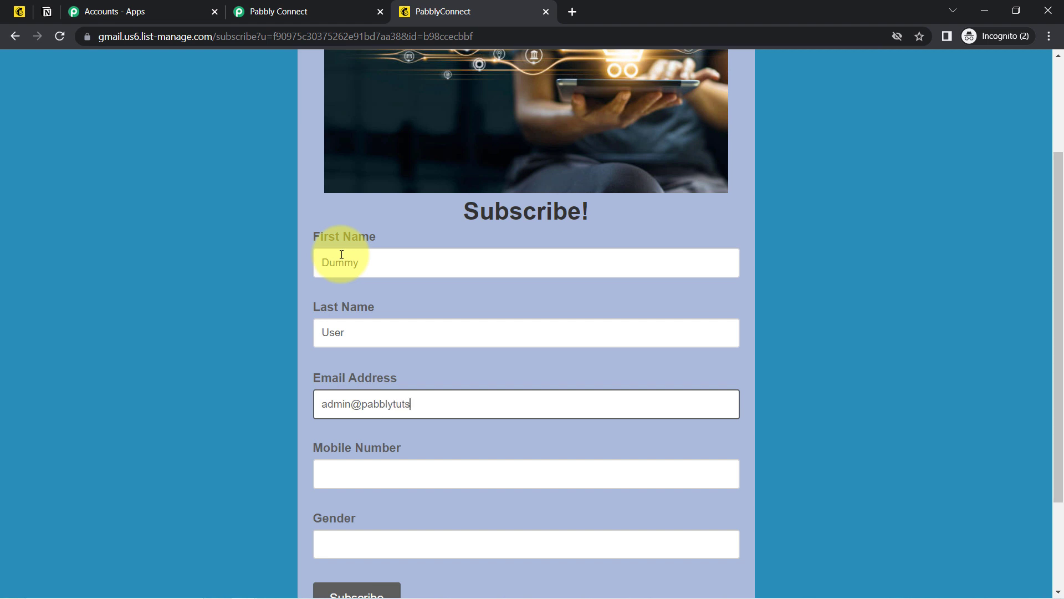
key(Tab)
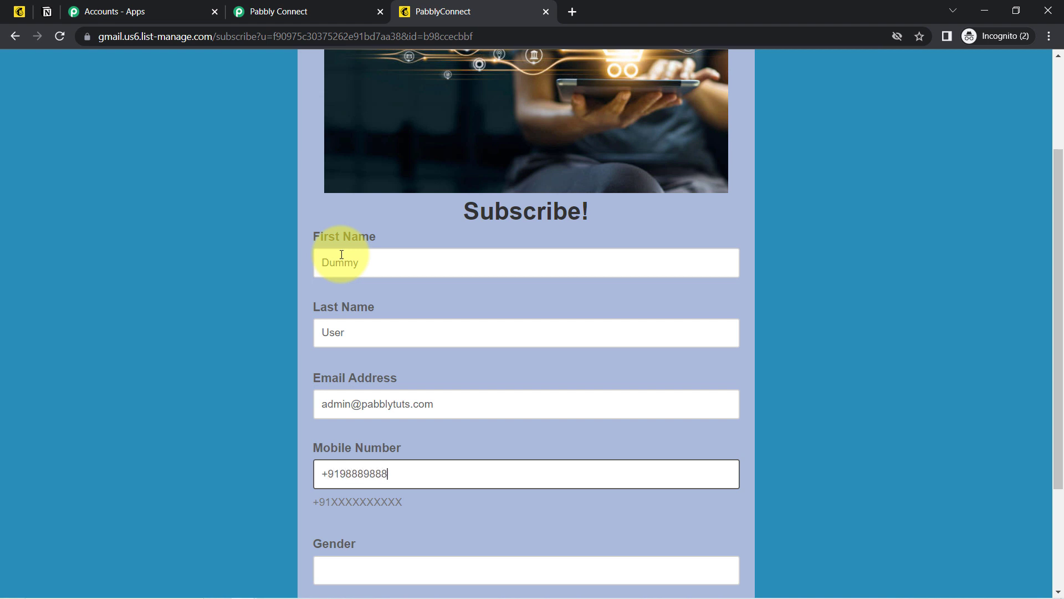
click(371, 572)
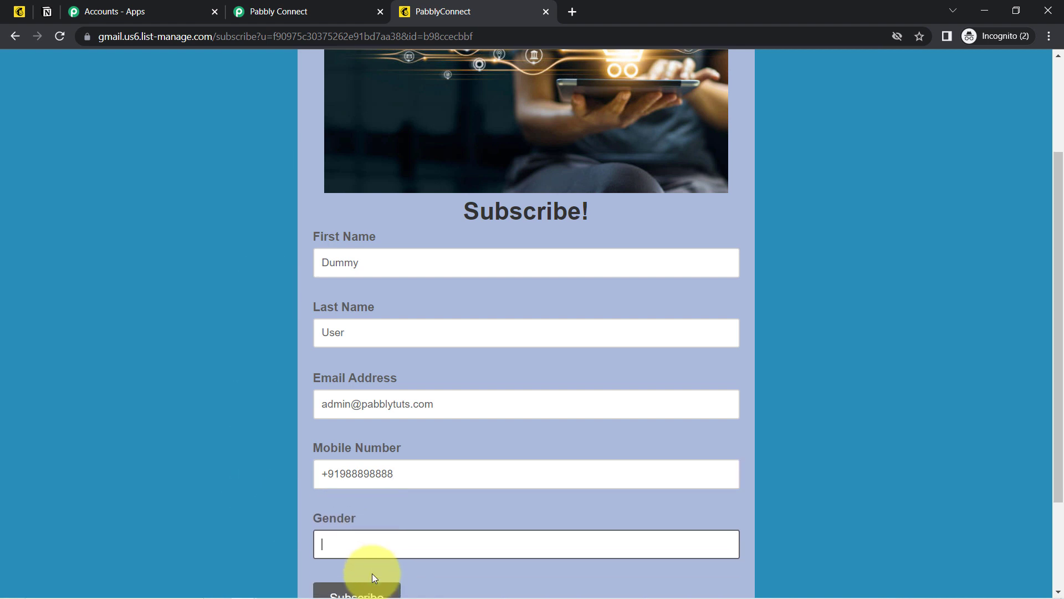
text(D)
key(BackSpace)
text(Female)
scroll(1050, 222, down, 3)
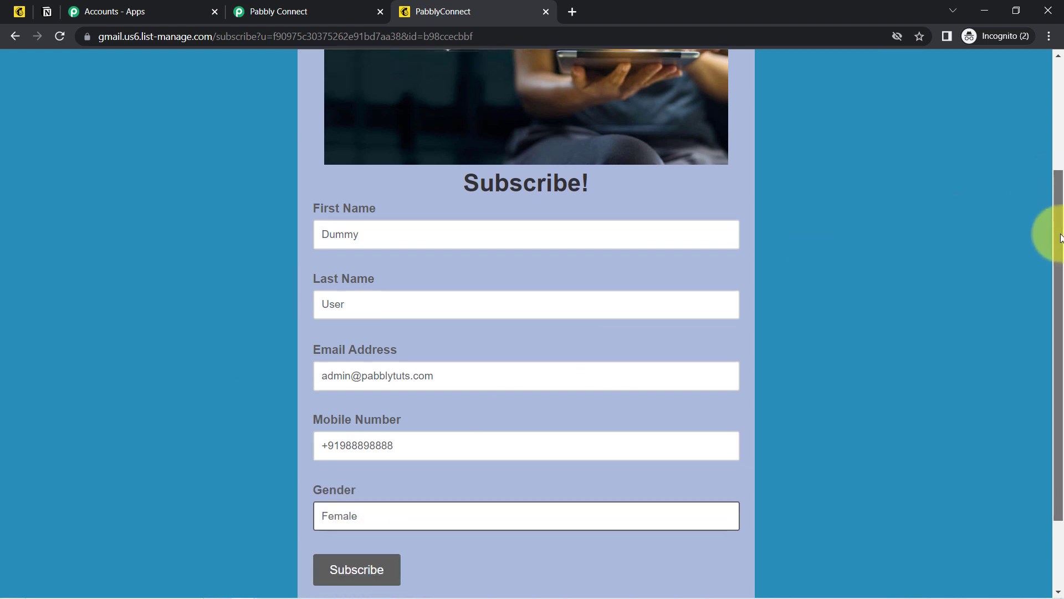
- Submit the signup form, complete the subscription confirmation, and highlight the confirmation heading
click(340, 464)
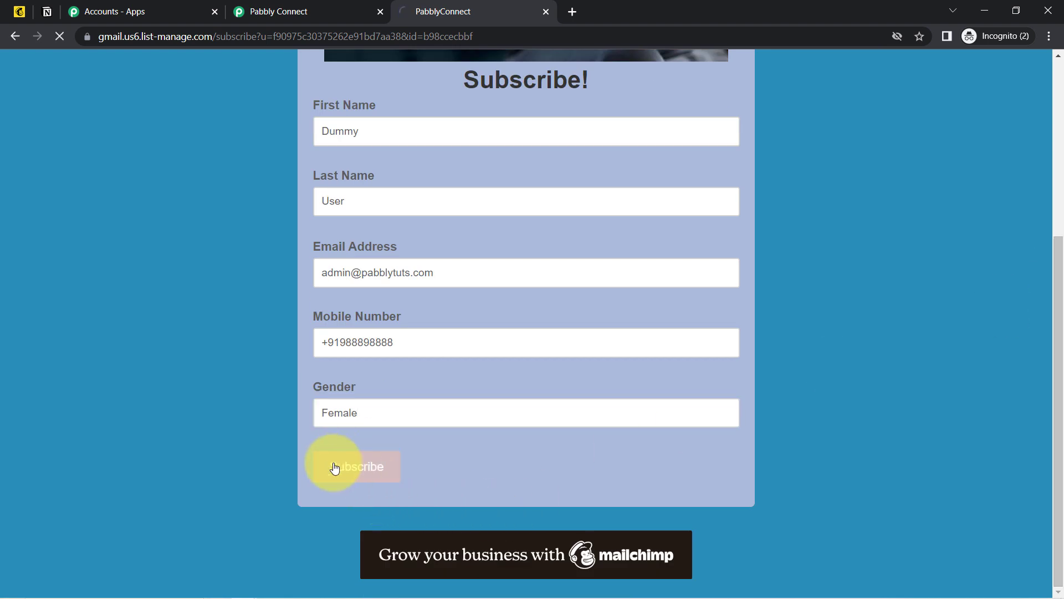
click(361, 301)
drag(348, 128, 417, 126)
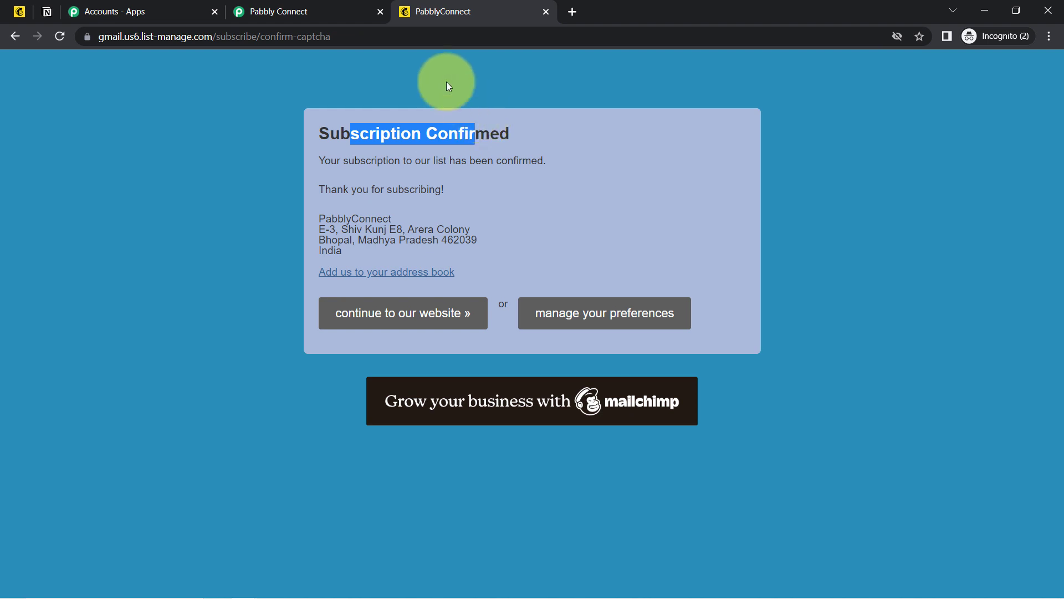
- Check the received webhook response in Pabbly Connect, and switch to Mailchimp to view all contacts of the audience
click(343, 10)
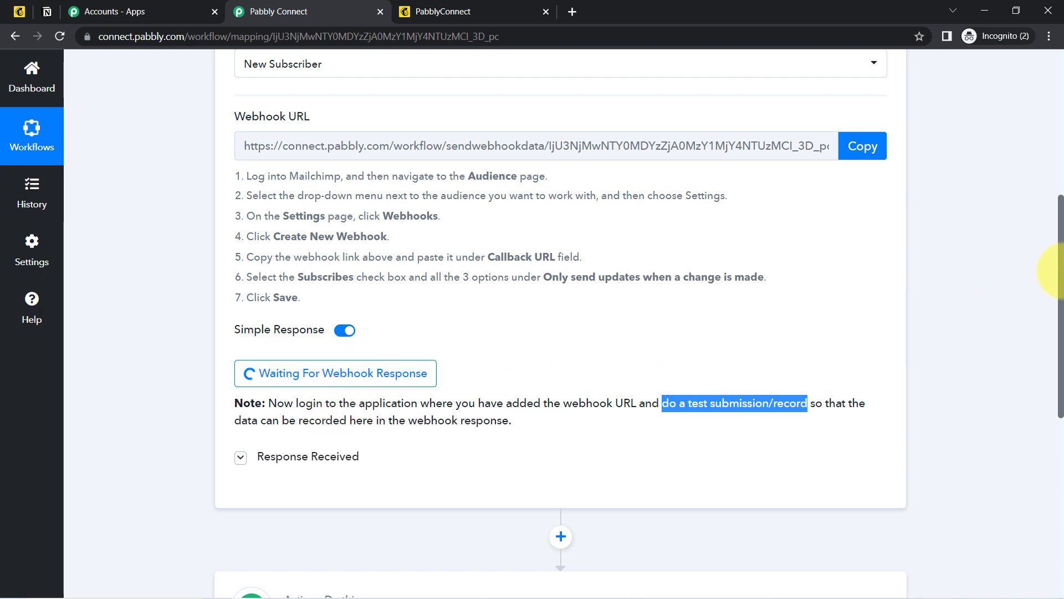
drag(1060, 253, 1060, 311)
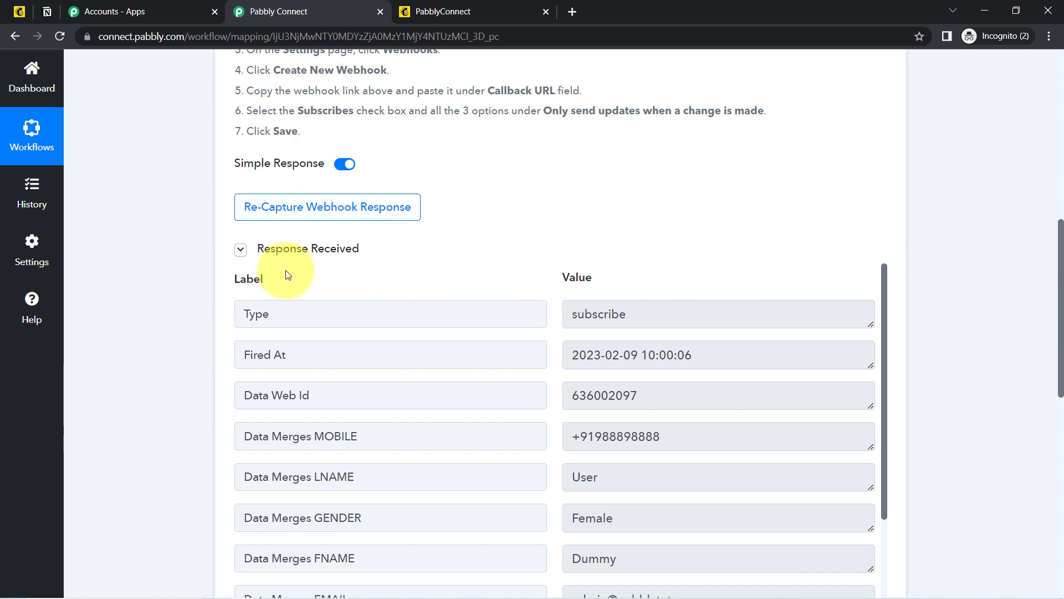
click(20, 11)
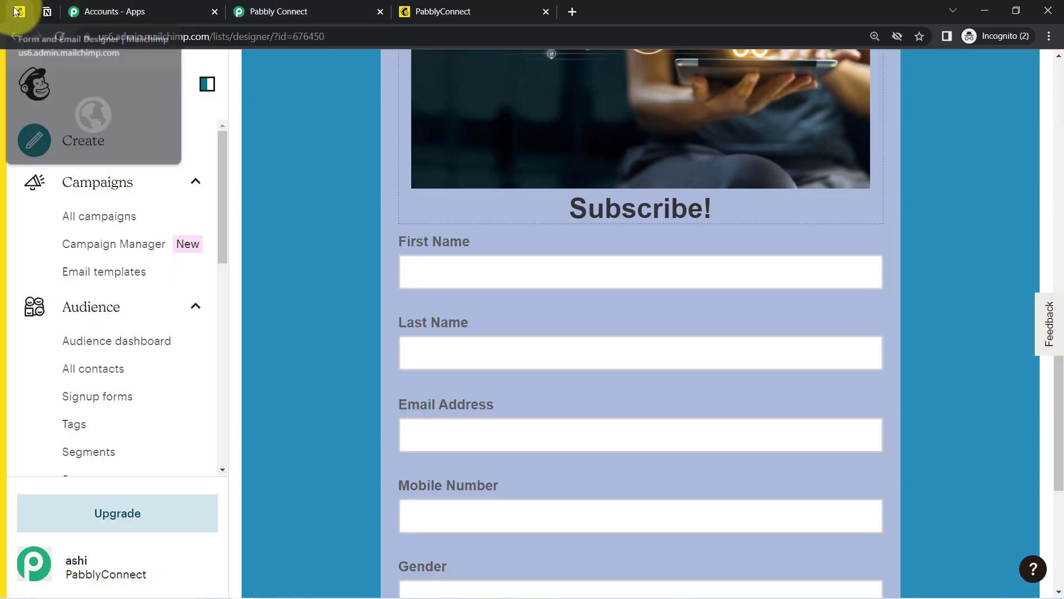
click(94, 363)
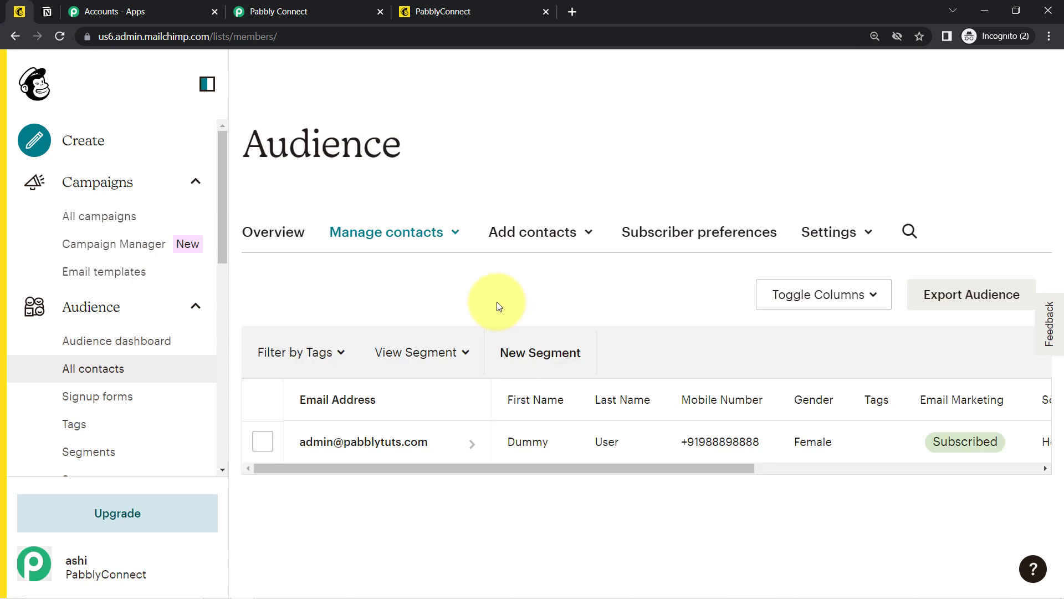
scroll(1062, 210, down, 2)
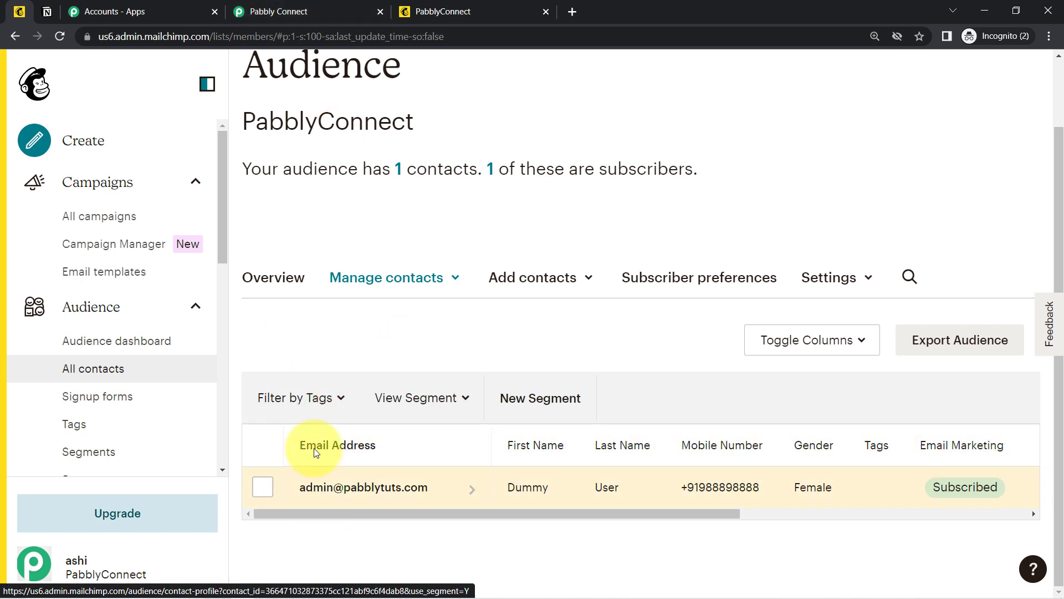
- Switch to Pabbly Connect, review the subscriber's details in the webhook response, and read the description of the trigger's Instant label
click(344, 12)
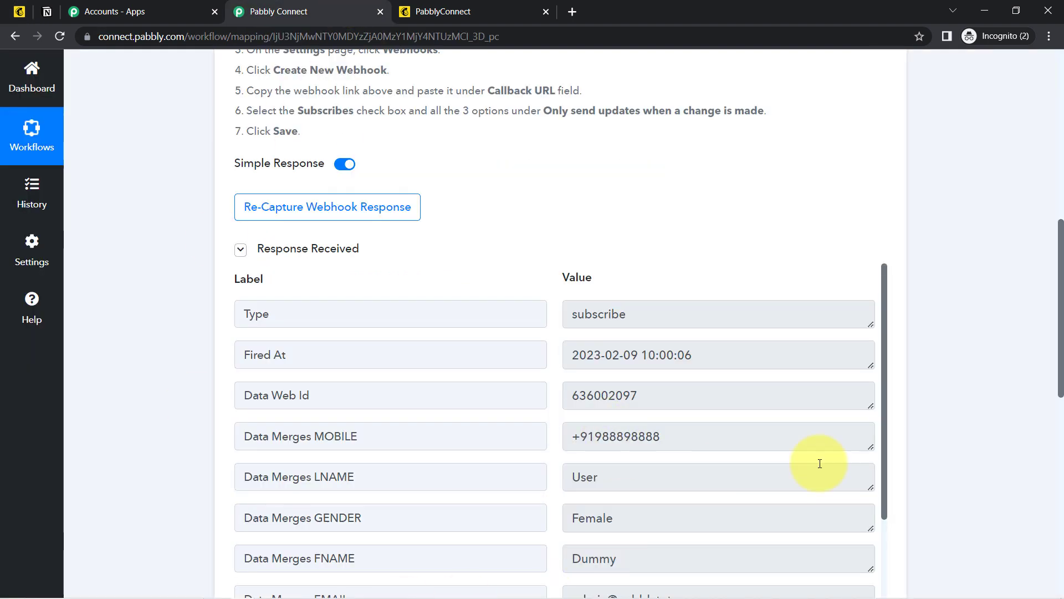
drag(1061, 303, 1060, 335)
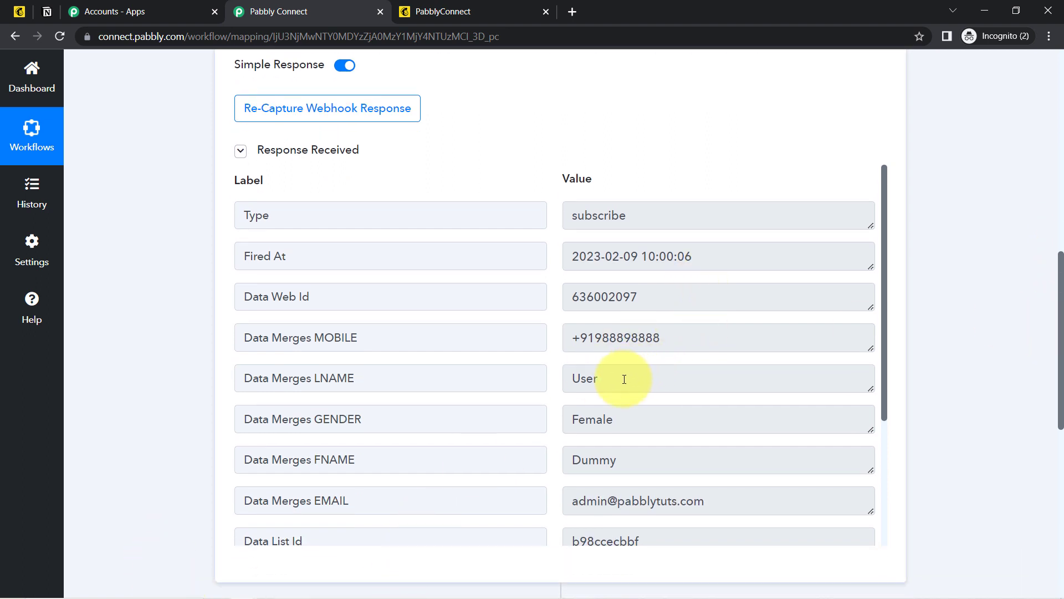
drag(658, 338, 621, 327)
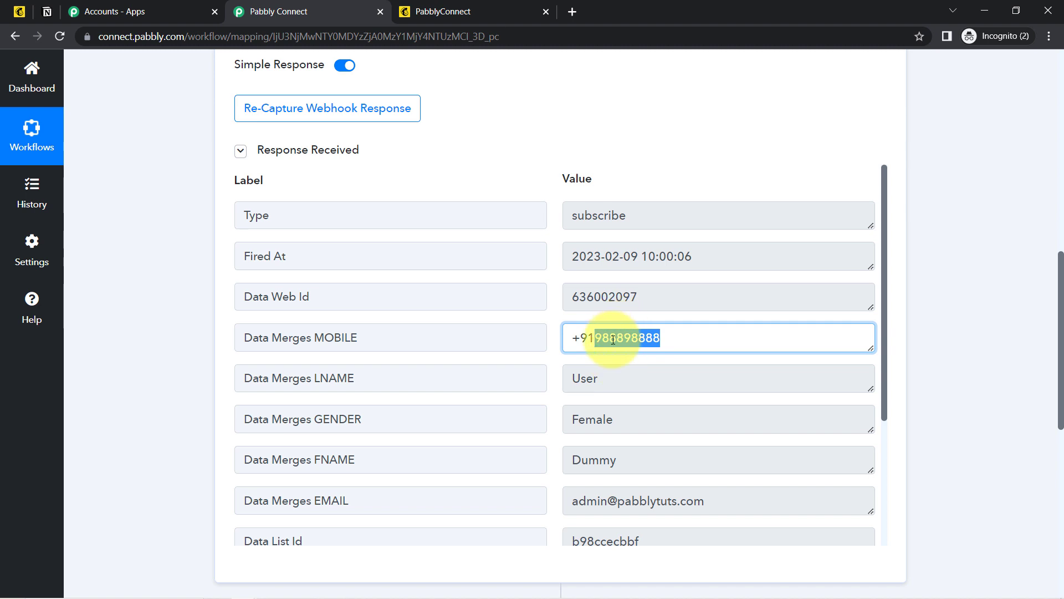
double_click(604, 381)
drag(597, 424, 619, 444)
click(638, 478)
double_click(653, 501)
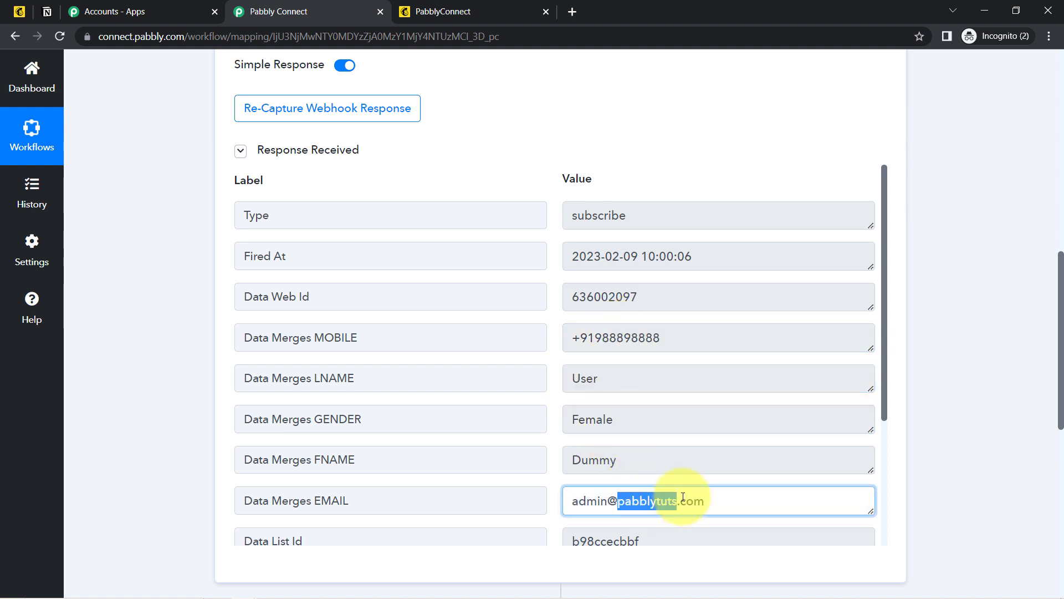
drag(888, 357, 872, 492)
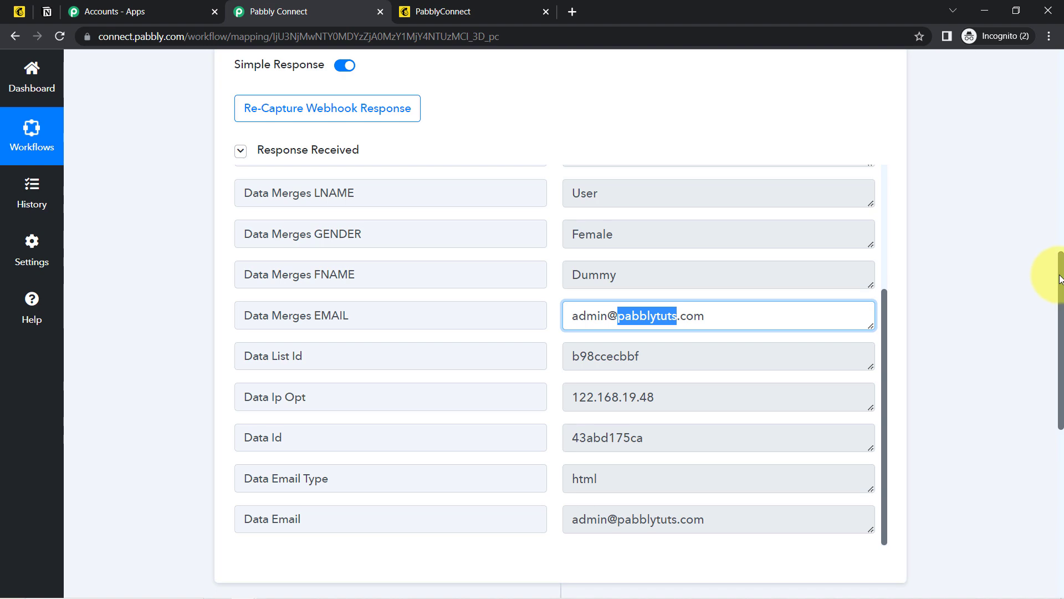
drag(1060, 284, 1059, 103)
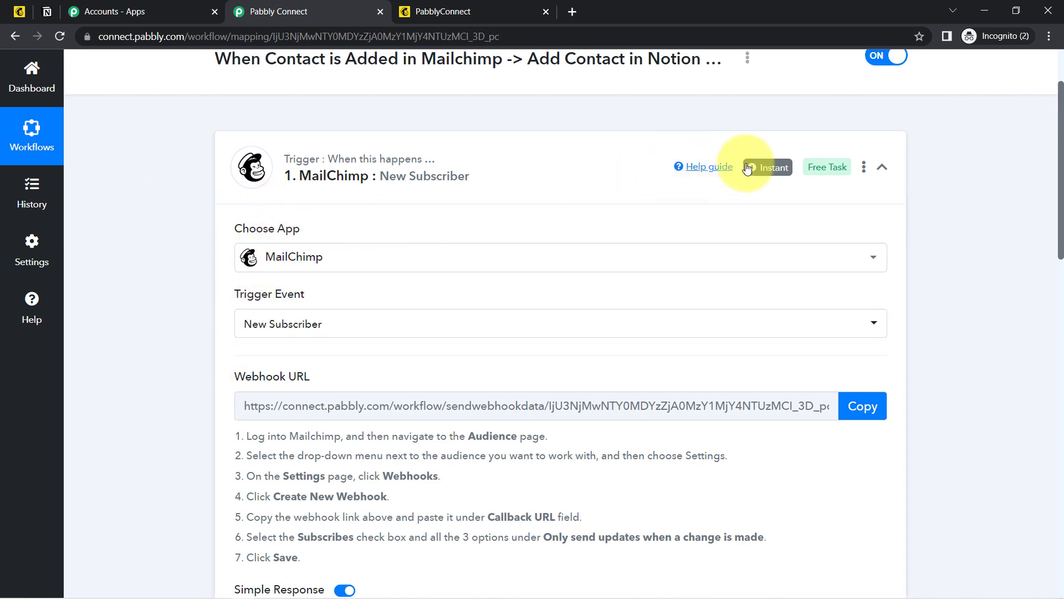
mouse_move(758, 167)
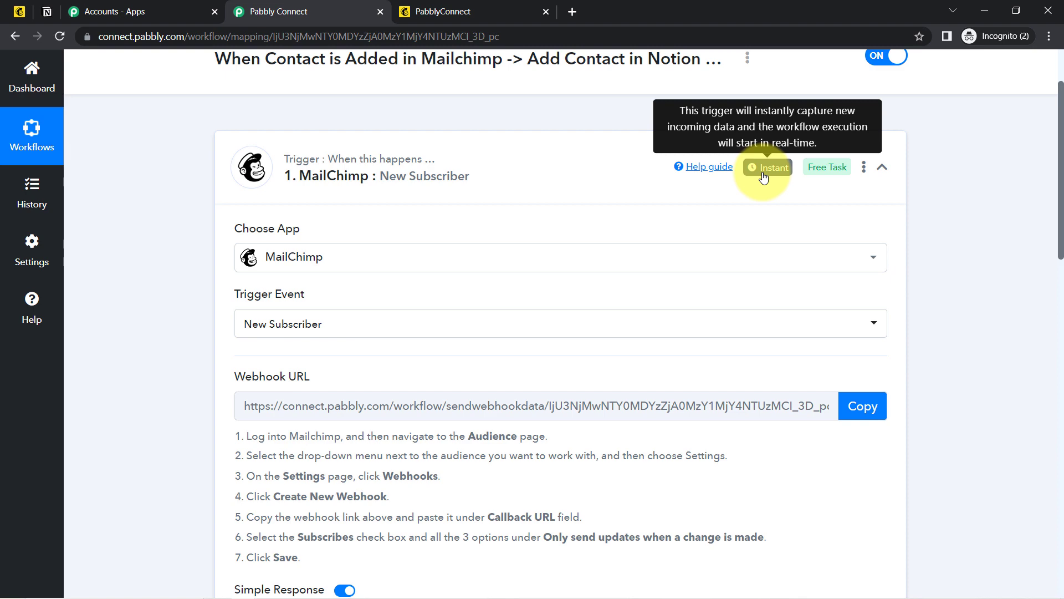
- Set the workflow's action app to Notion with Create Database Item as the action event
drag(1059, 140, 1058, 443)
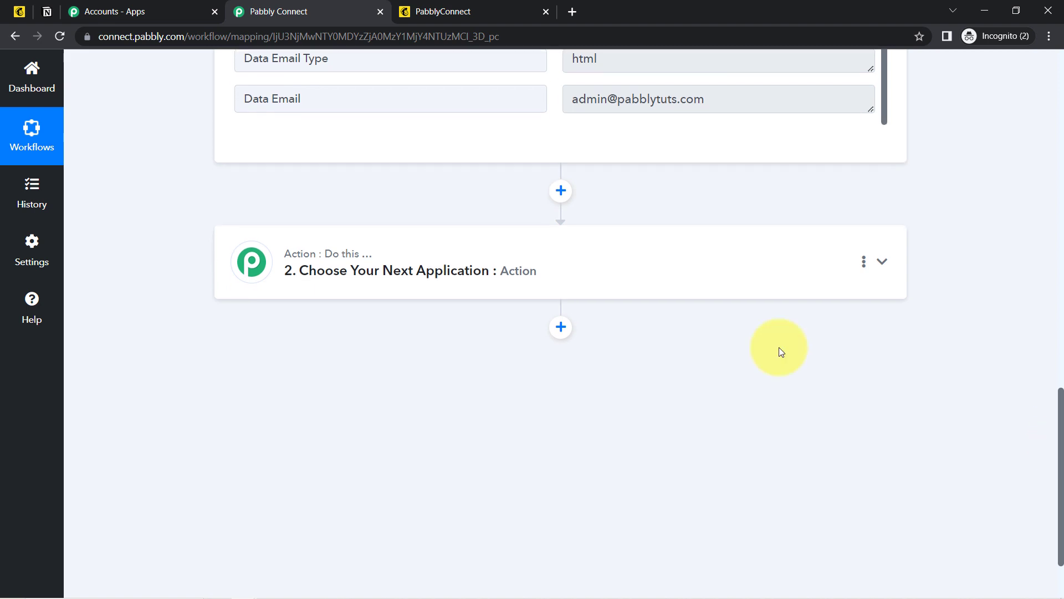
click(382, 267)
click(309, 357)
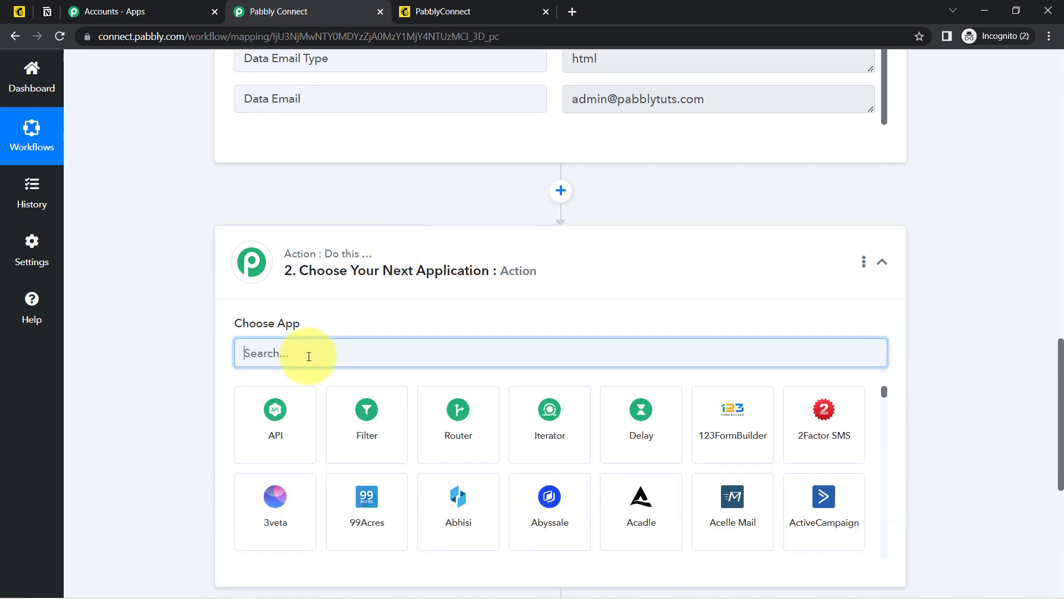
text(notio)
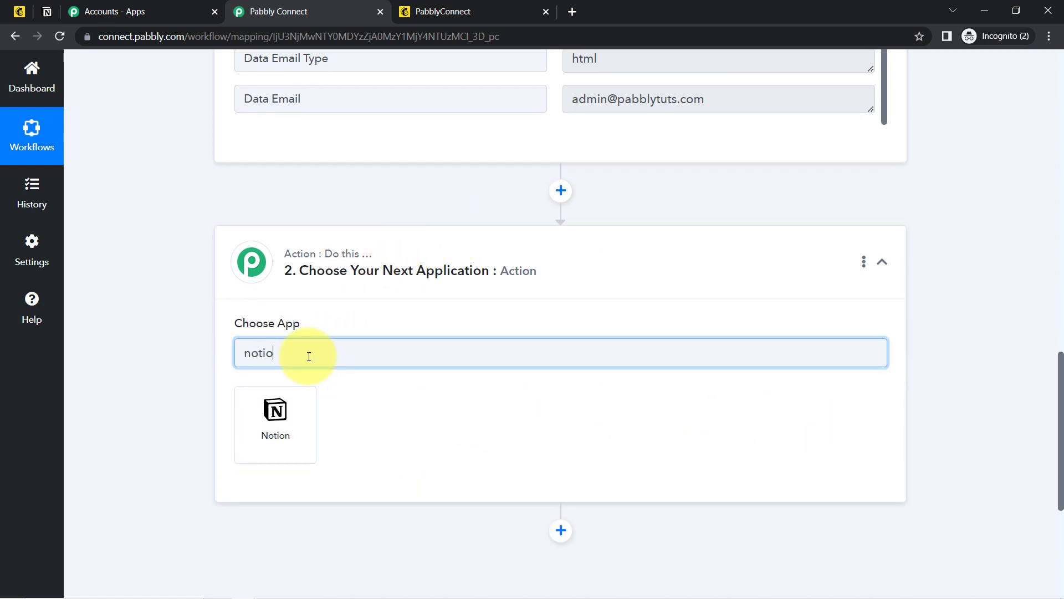
click(266, 429)
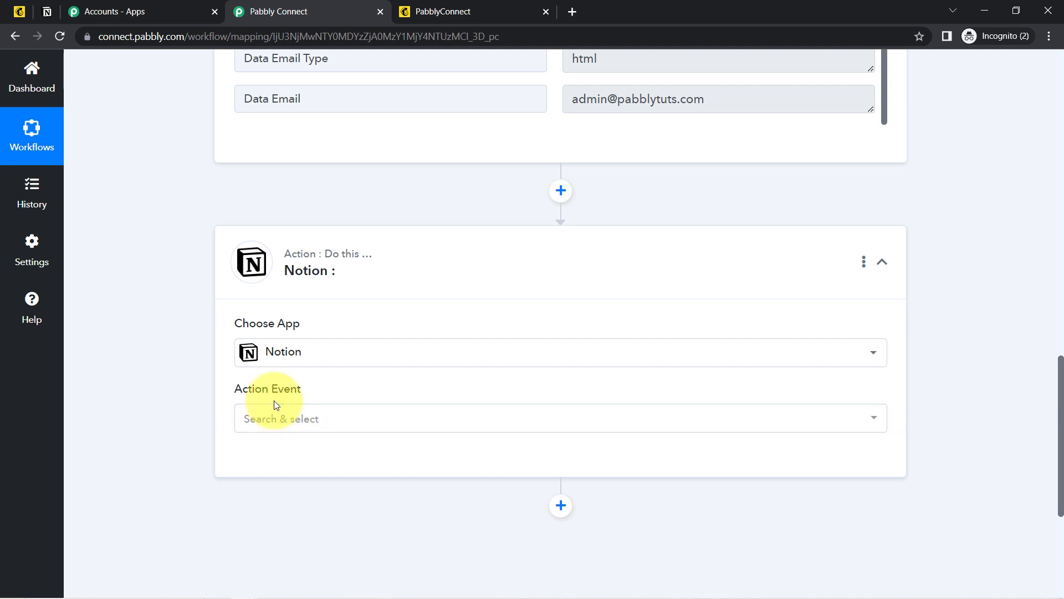
click(273, 421)
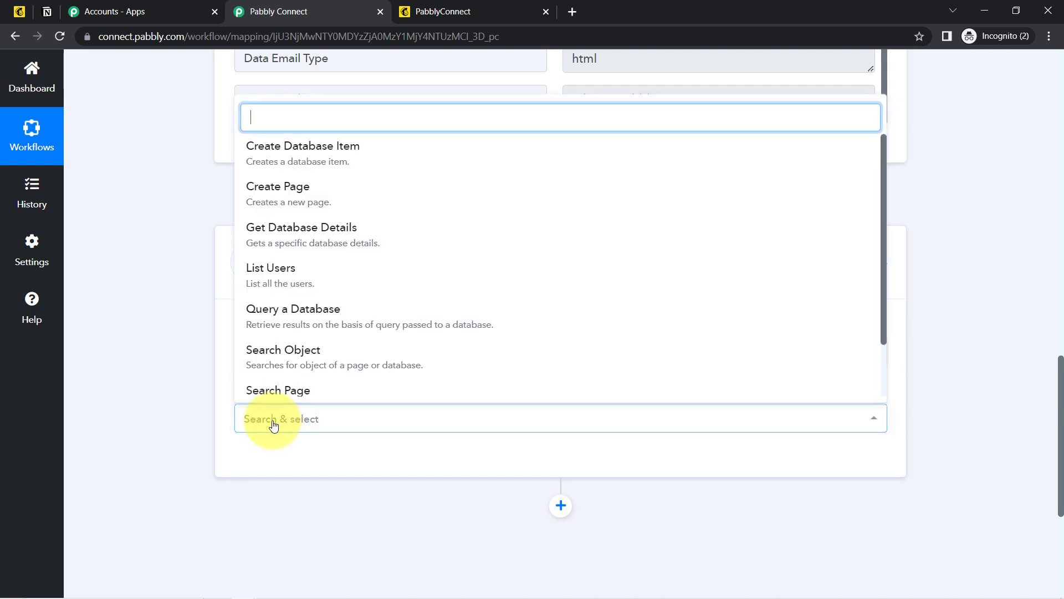
click(320, 157)
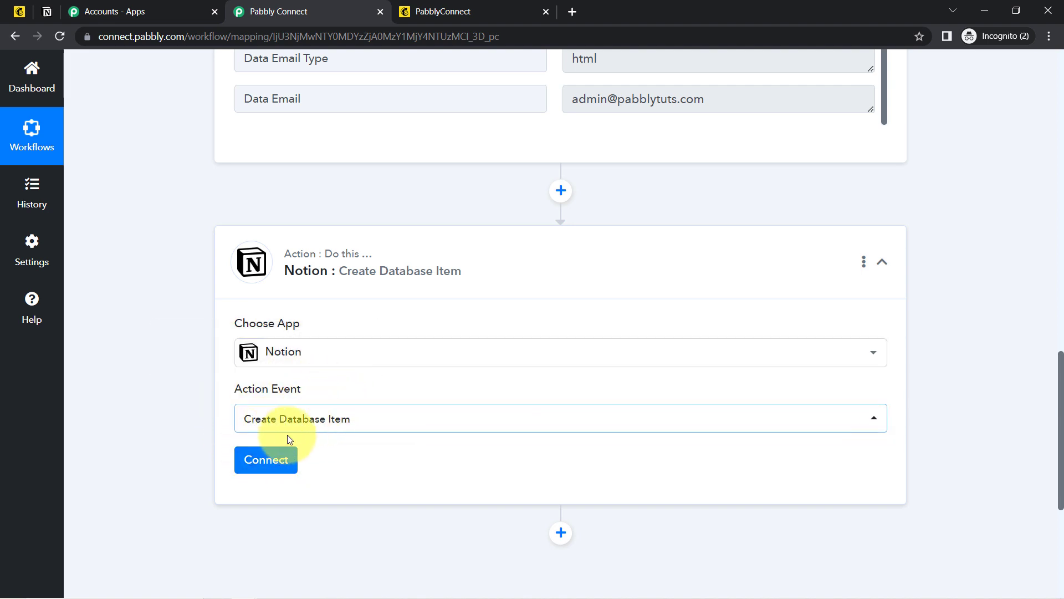
- Start connecting the Notion action through a new connection and open Notion's authorization window
click(263, 459)
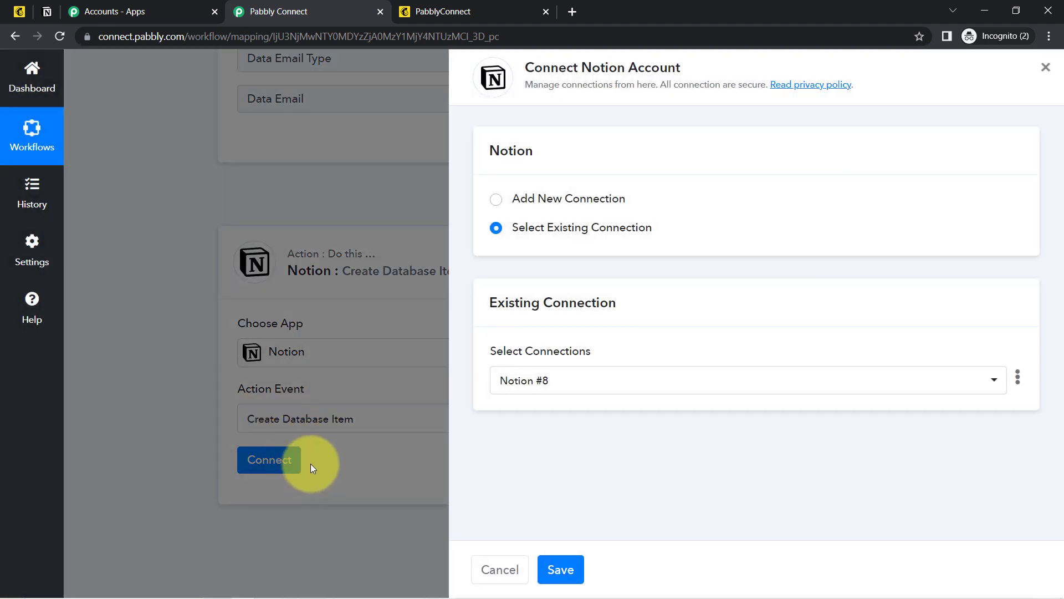
click(580, 199)
click(543, 373)
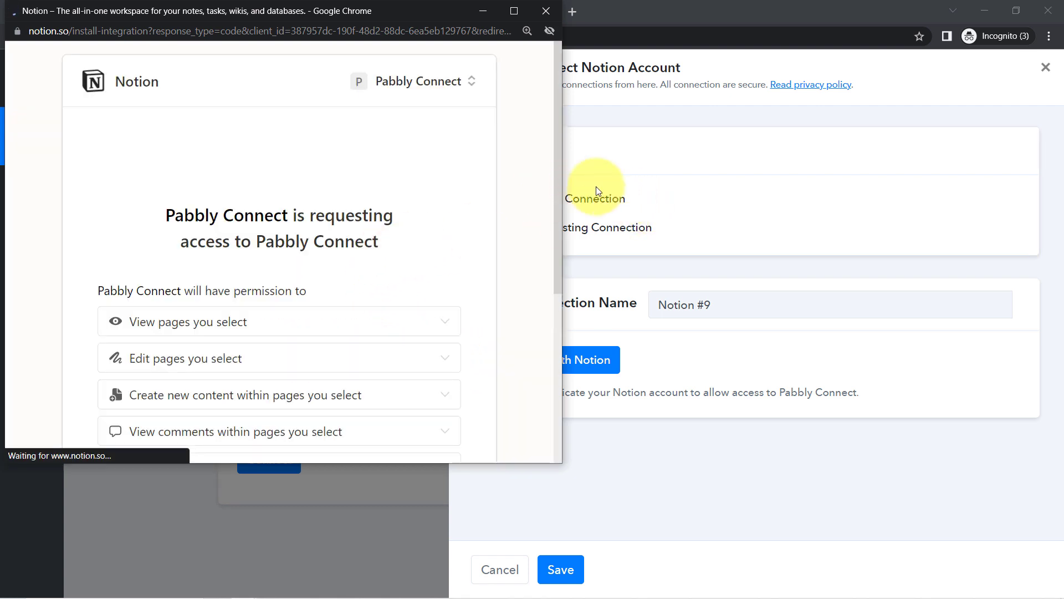
- Proceed to page selection in the Notion access request and include the All Subscribers Data page
drag(557, 187, 538, 342)
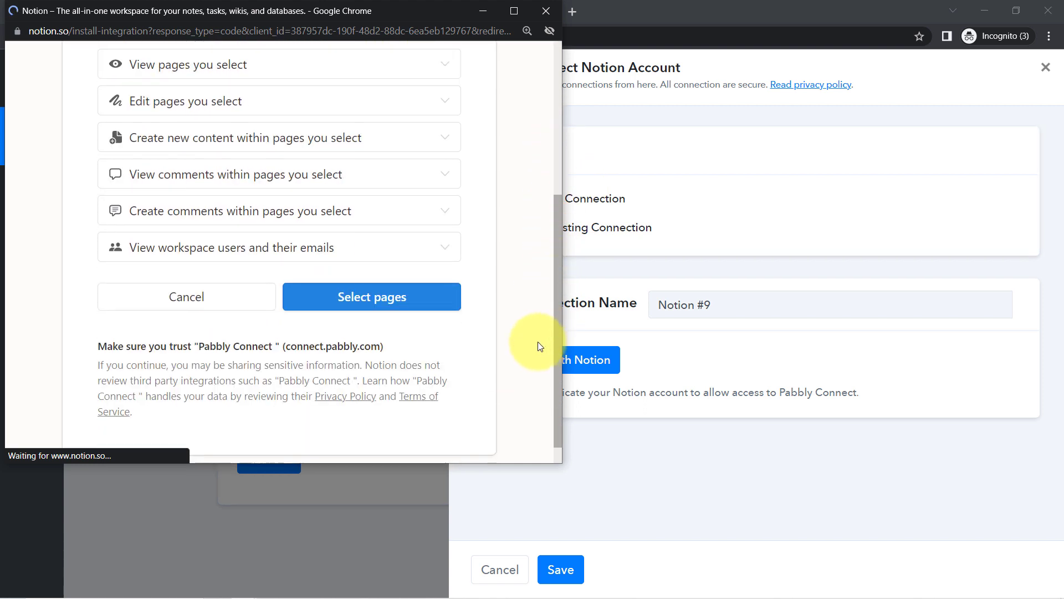
click(339, 297)
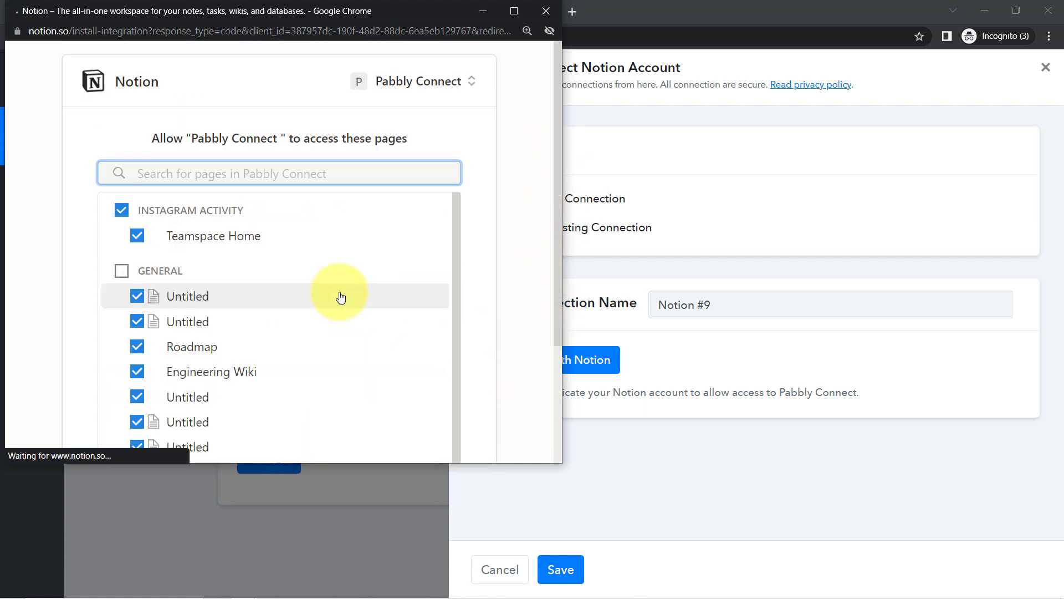
drag(555, 201, 542, 318)
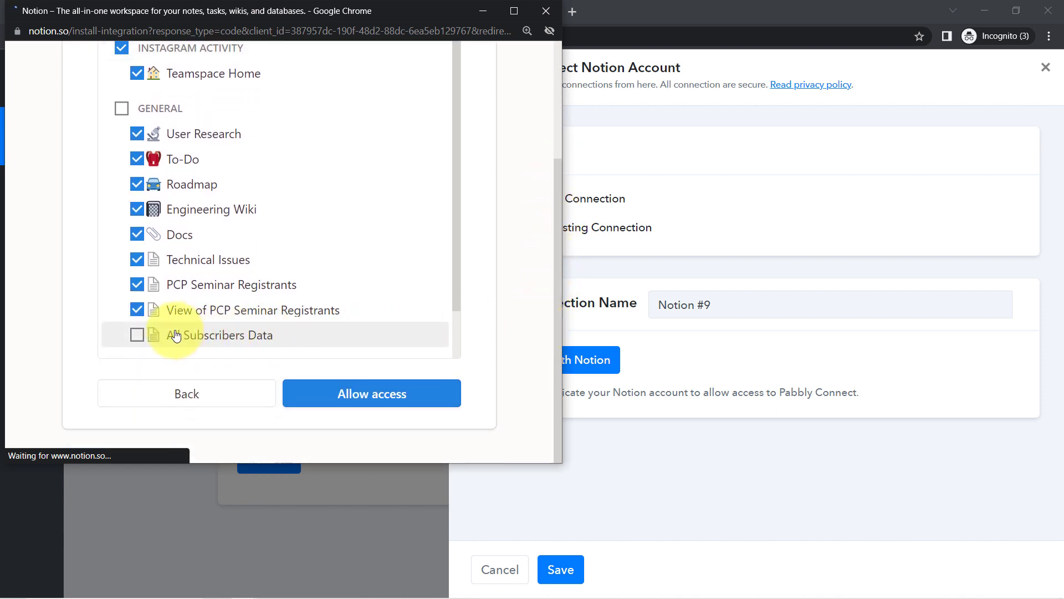
click(137, 336)
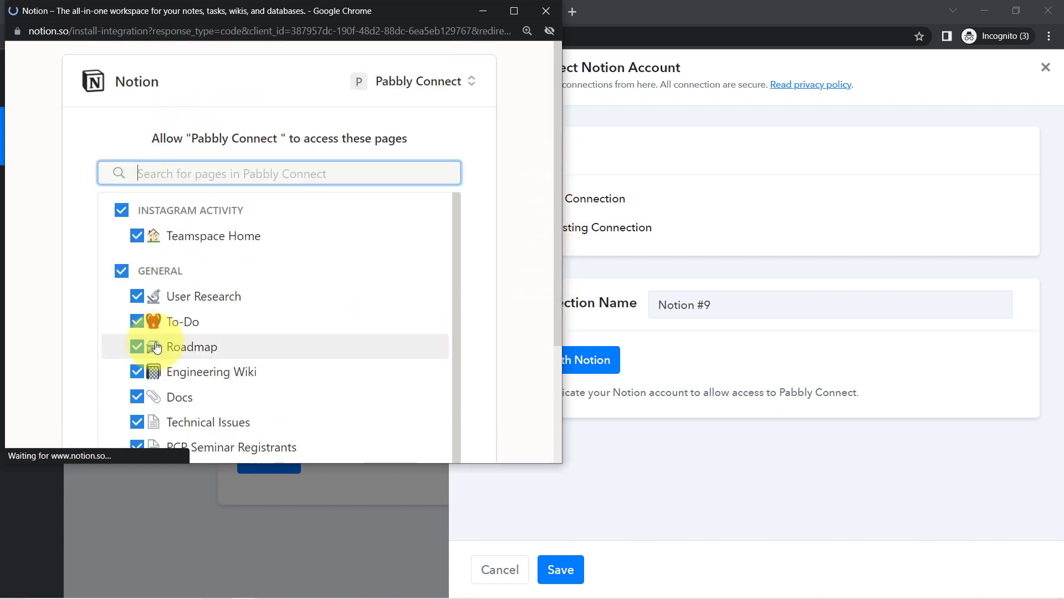
- Allow Pabbly Connect to access the selected Notion pages and acknowledge the authorization result
drag(454, 290, 448, 404)
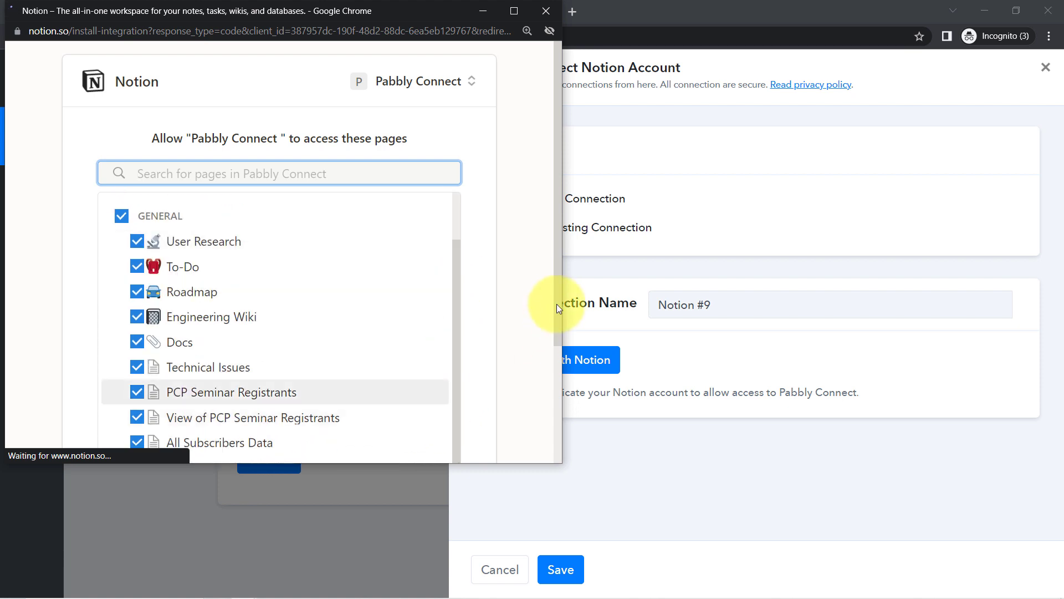
drag(556, 303, 542, 435)
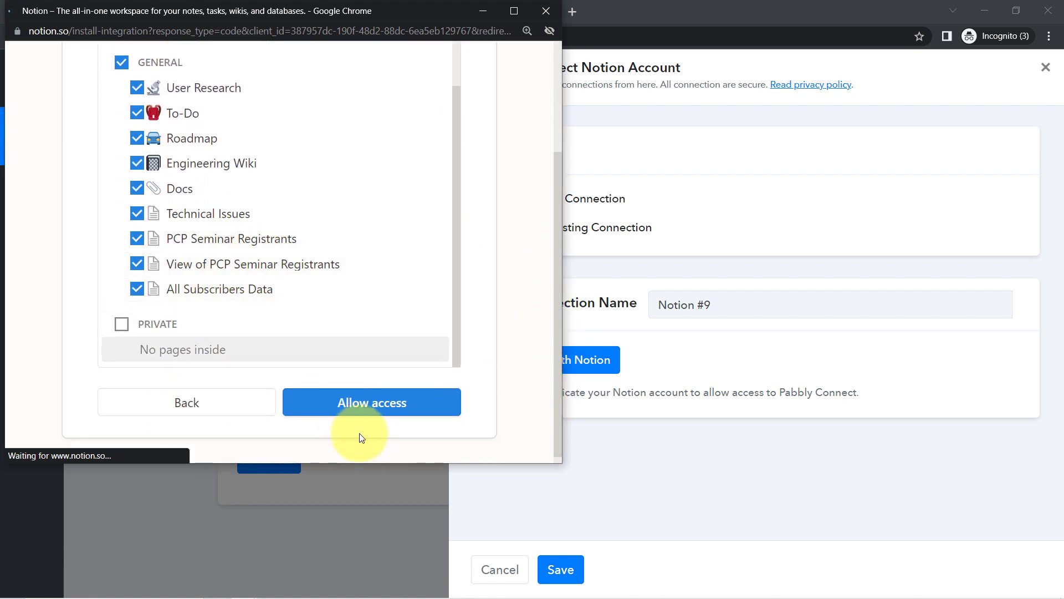
click(371, 411)
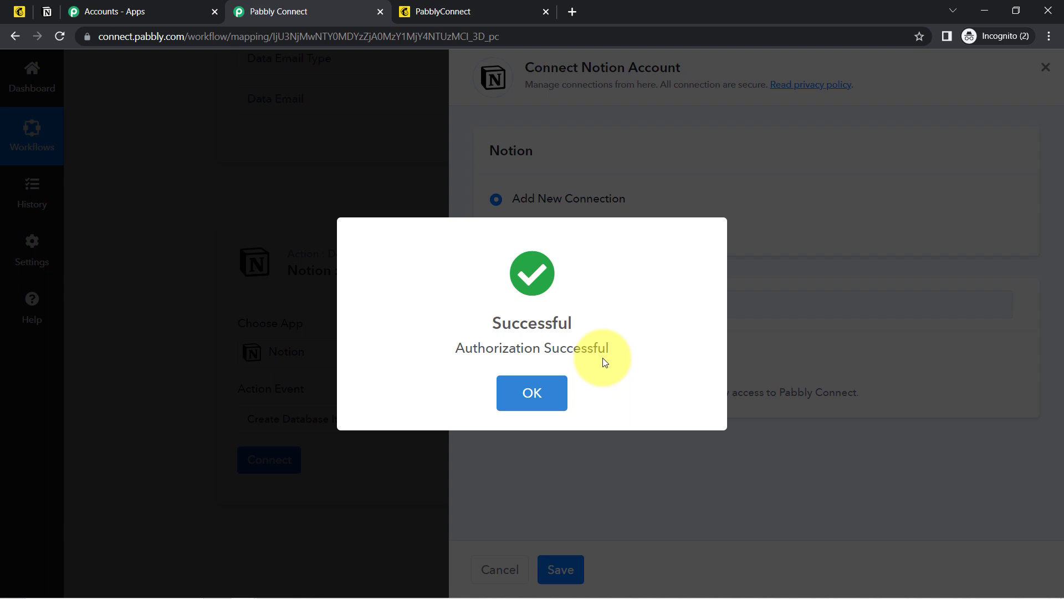
click(532, 392)
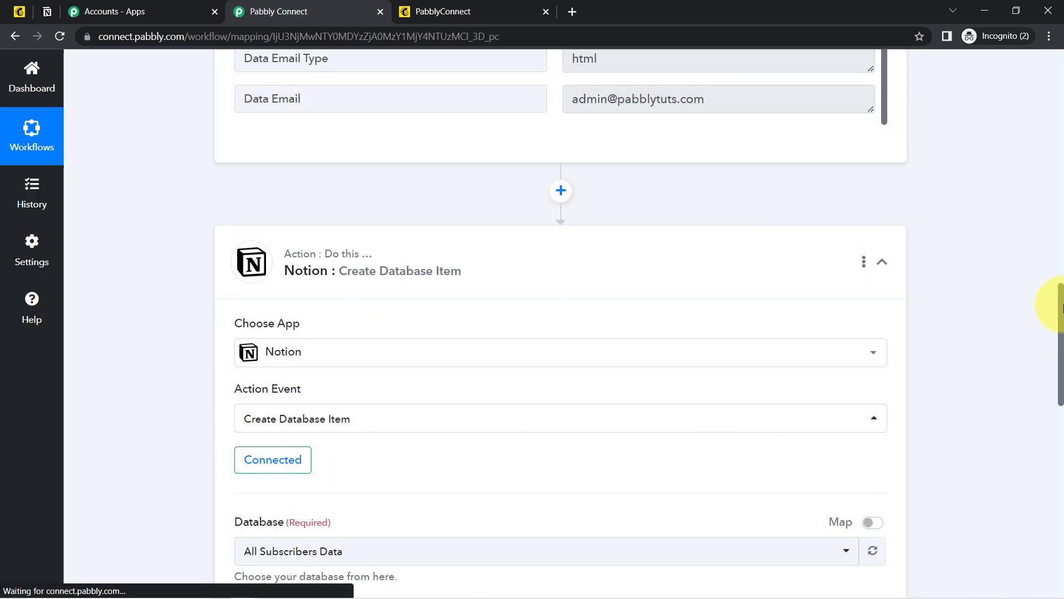
drag(1061, 297, 1062, 385)
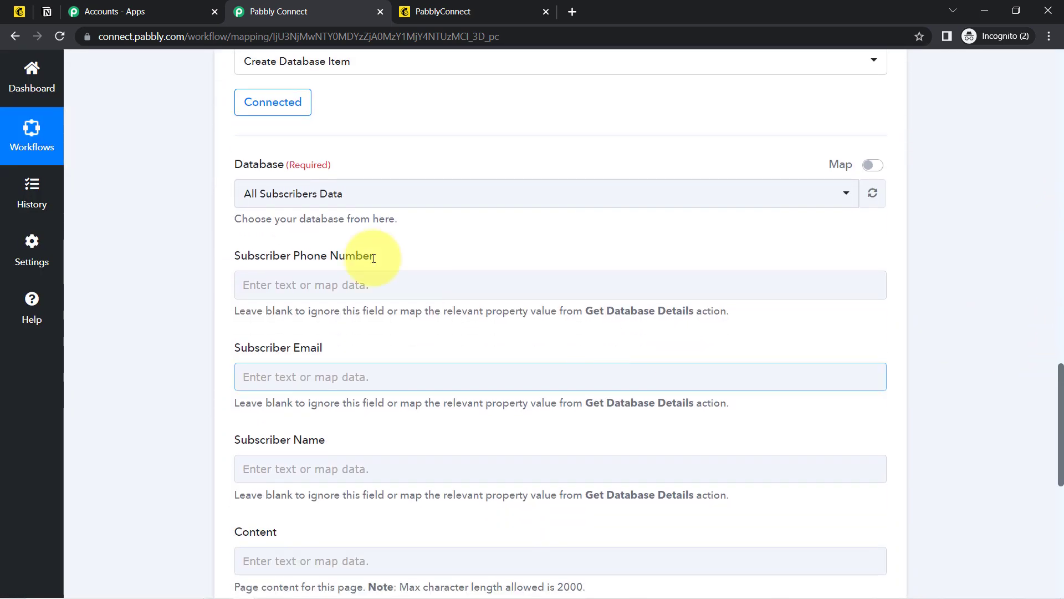
click(275, 193)
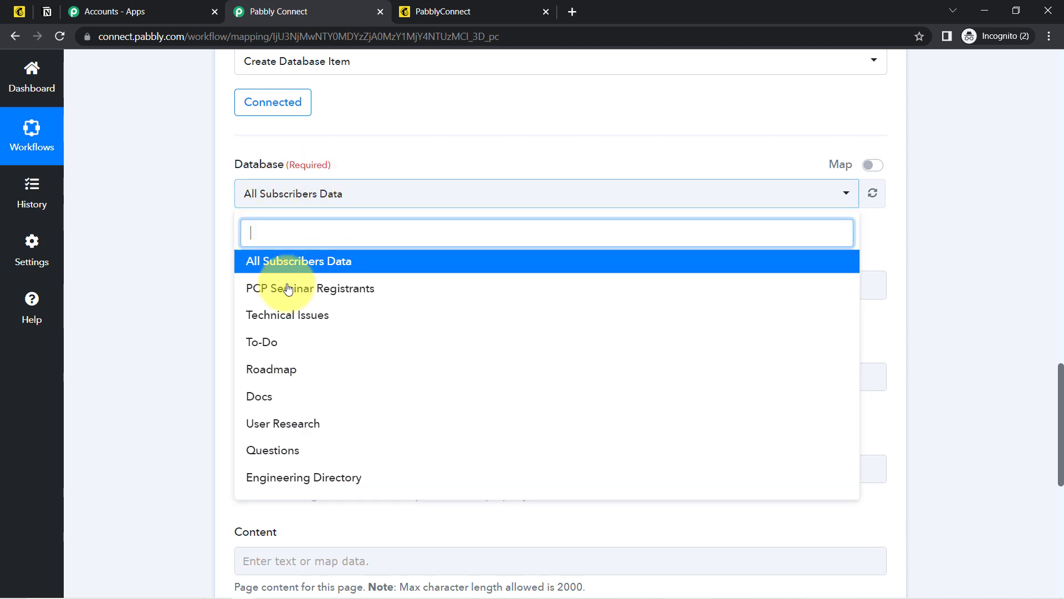
click(253, 193)
click(53, 12)
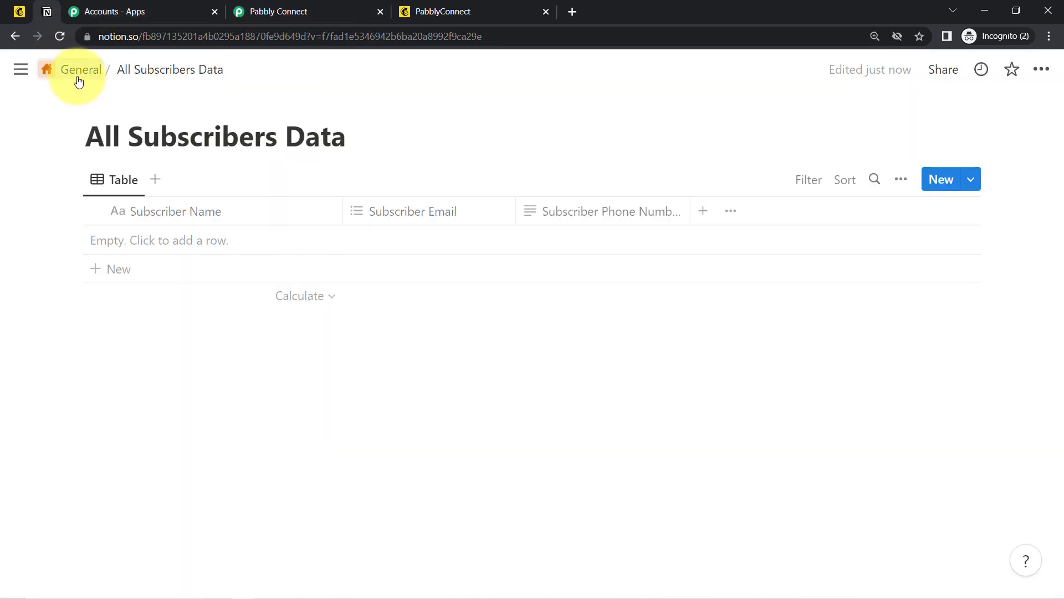
click(21, 69)
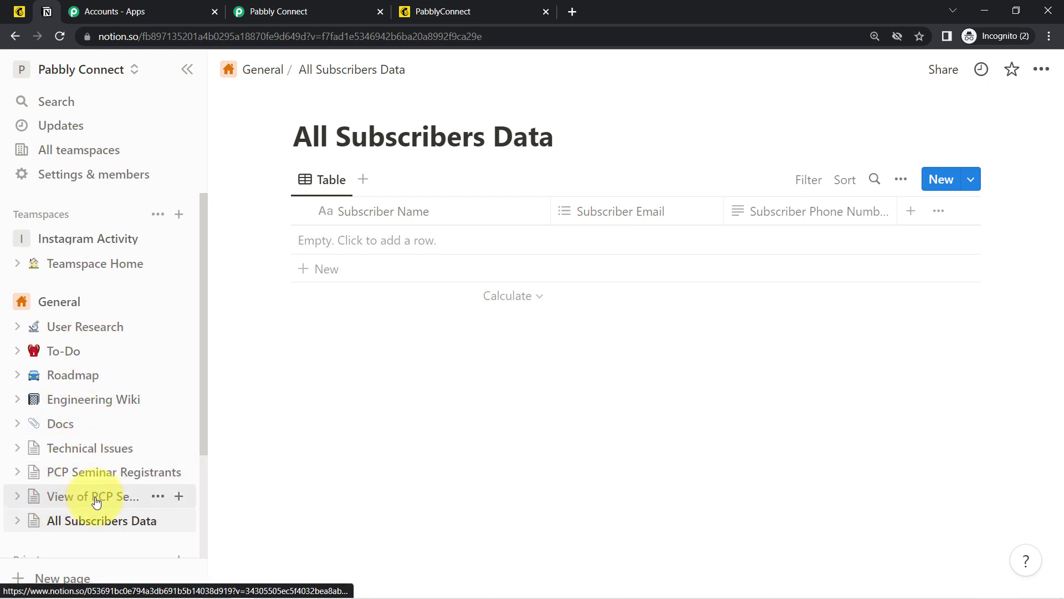
click(267, 13)
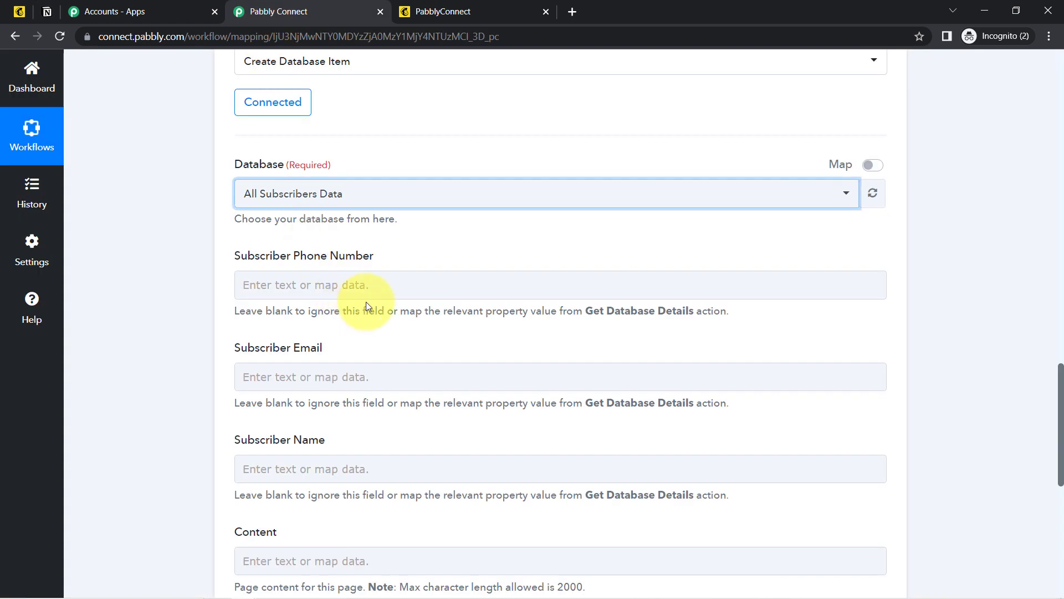
click(356, 195)
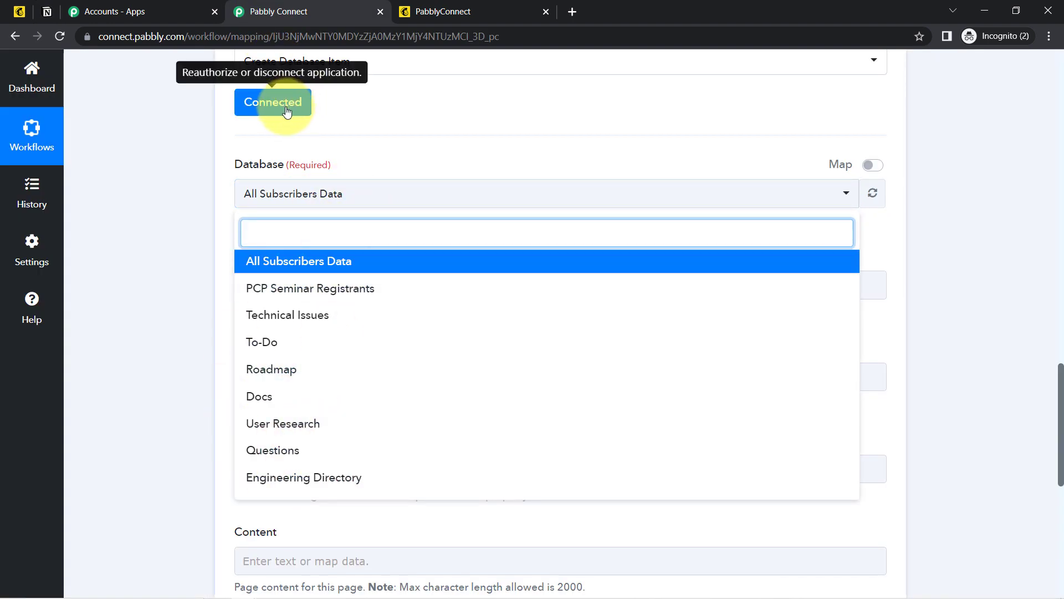
click(187, 239)
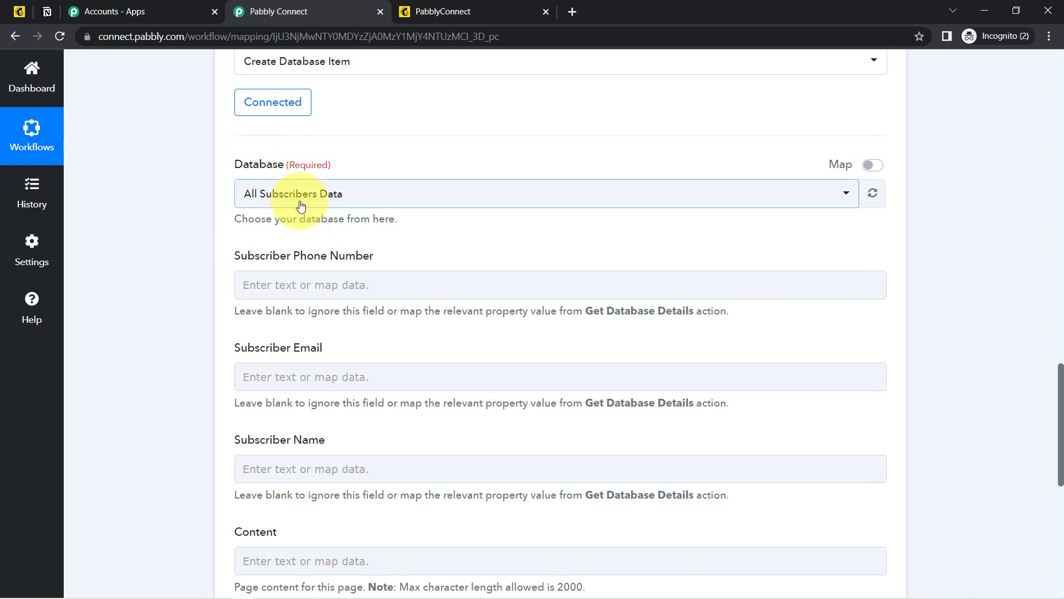
click(302, 202)
click(188, 230)
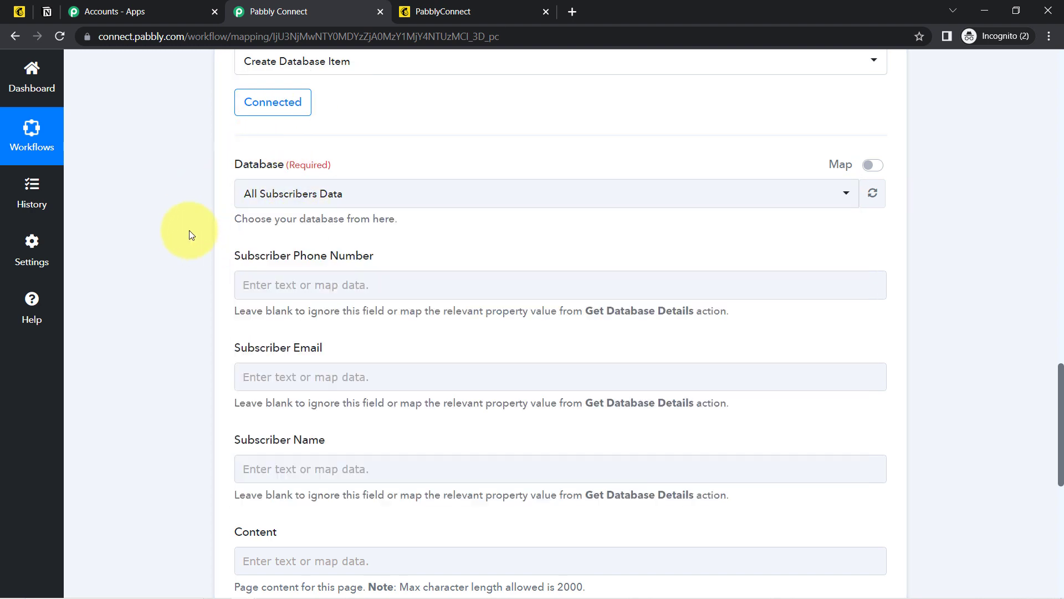
- Compare the columns of Notion's All Subscribers Data table with the action's subscriber fields, and check the database options in Pabbly Connect
click(40, 11)
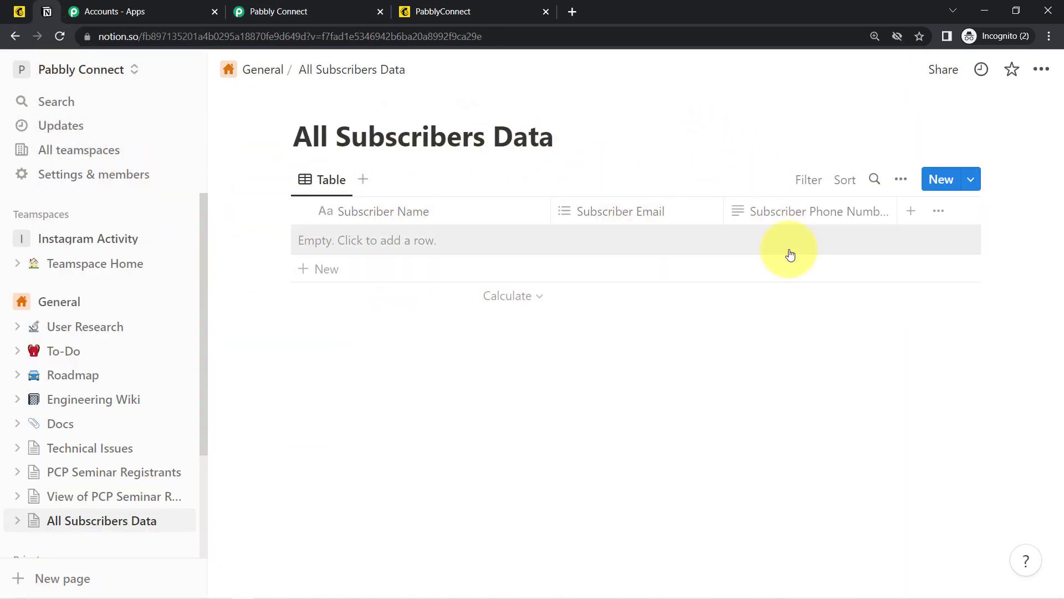
click(283, 11)
click(267, 280)
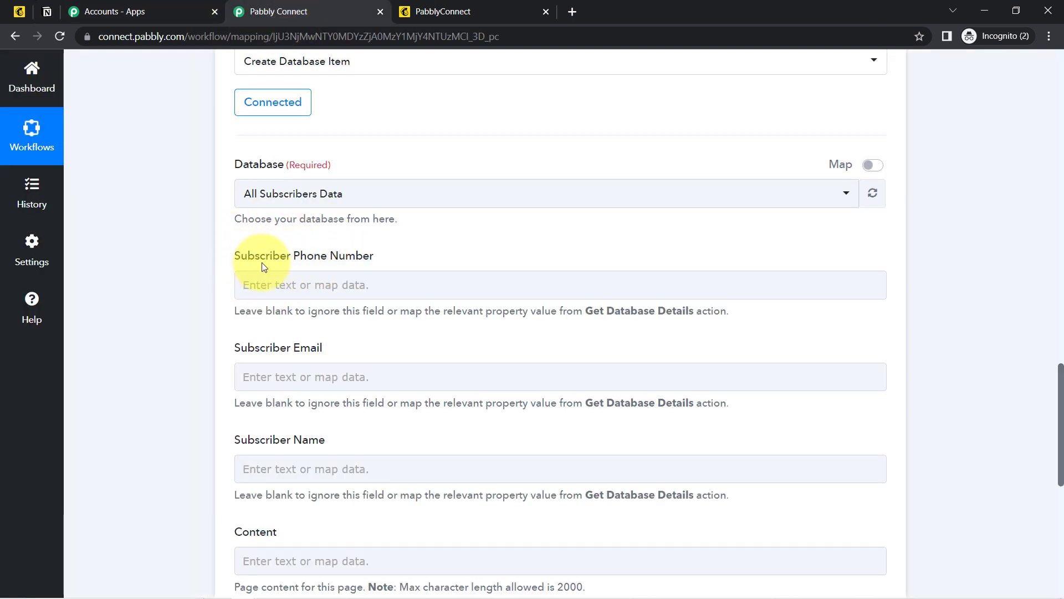
drag(246, 262, 358, 256)
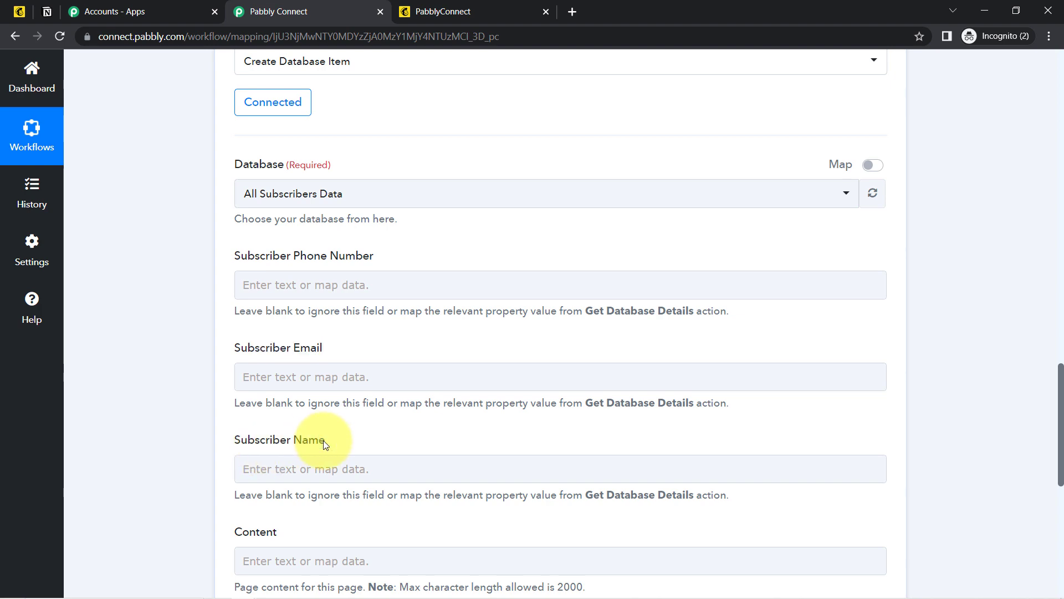
click(19, 11)
click(48, 11)
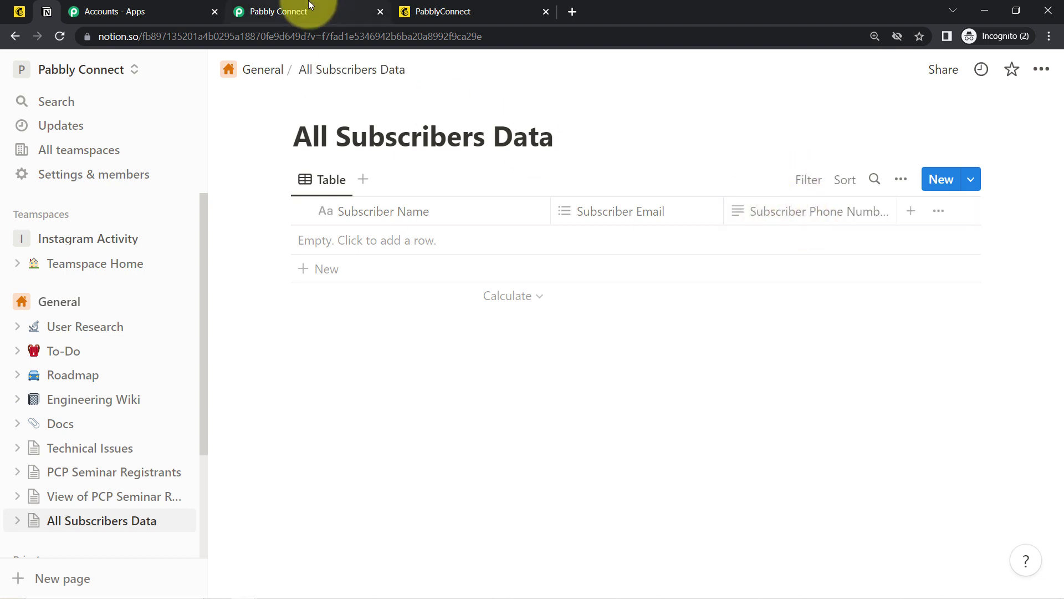
click(308, 11)
click(309, 189)
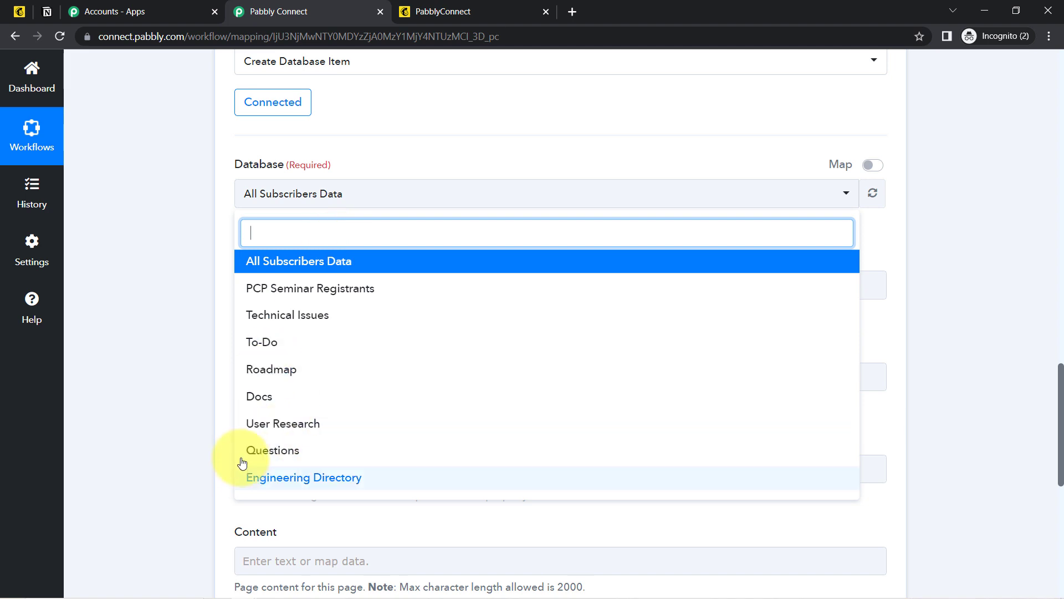
click(156, 377)
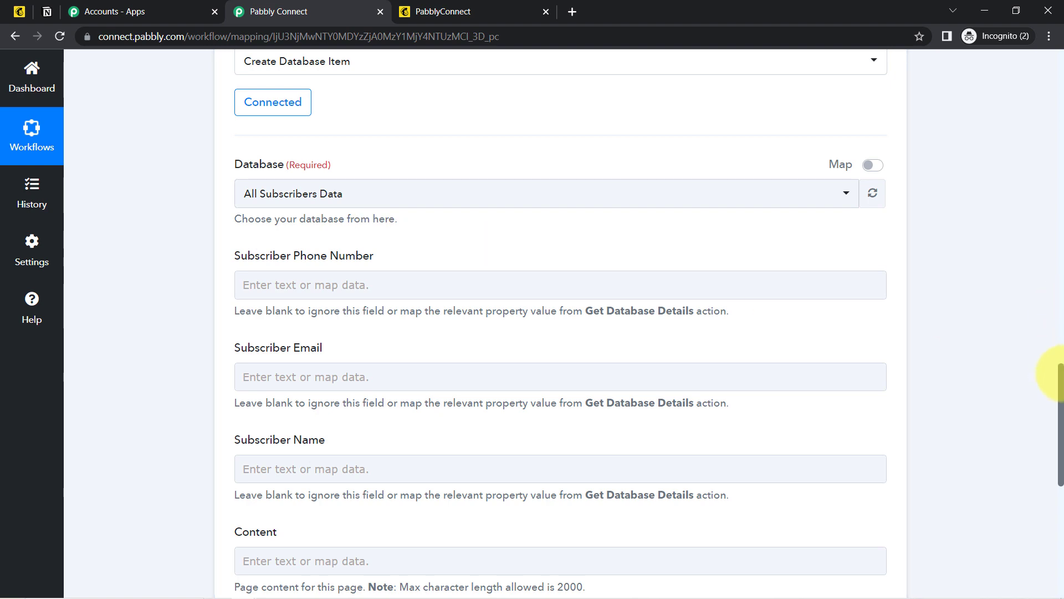
- Review the webhook response and map Subscriber Phone Number to the Mailchimp trigger's Data Merges MOBILE value
drag(1060, 374, 1061, 216)
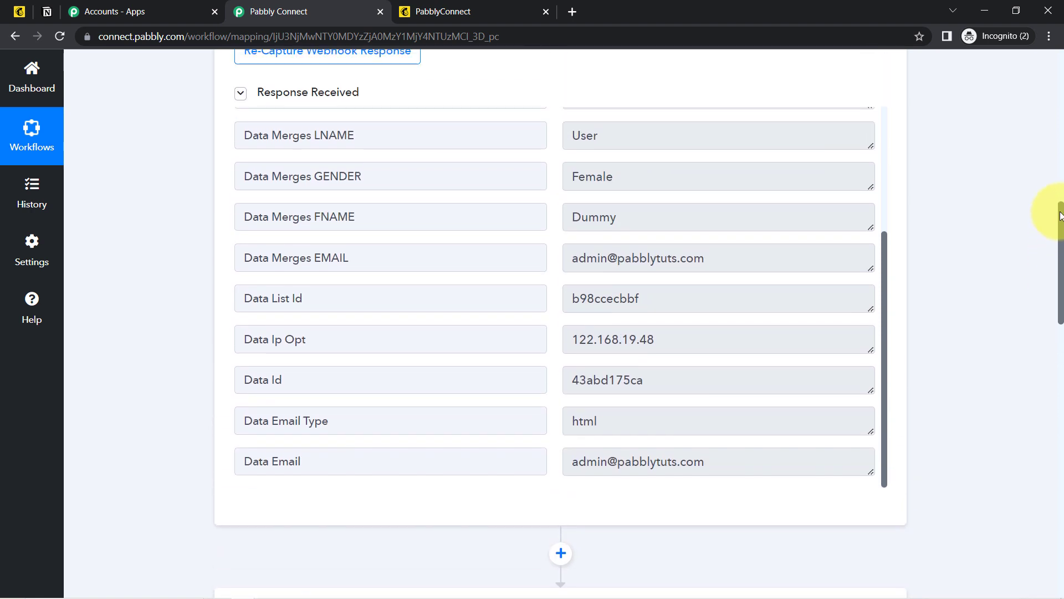
drag(1061, 216, 1047, 388)
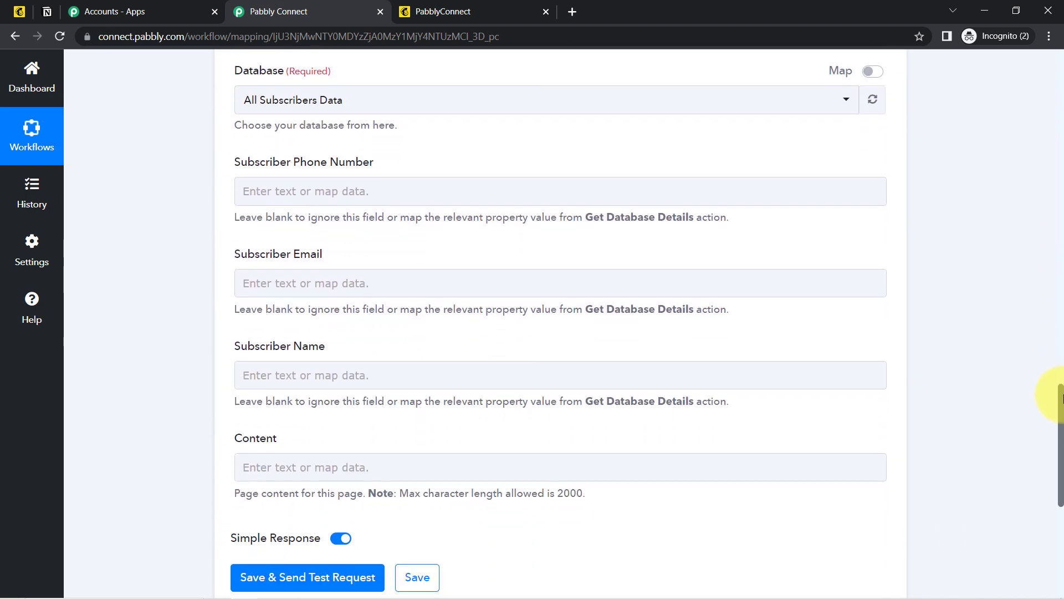
click(340, 187)
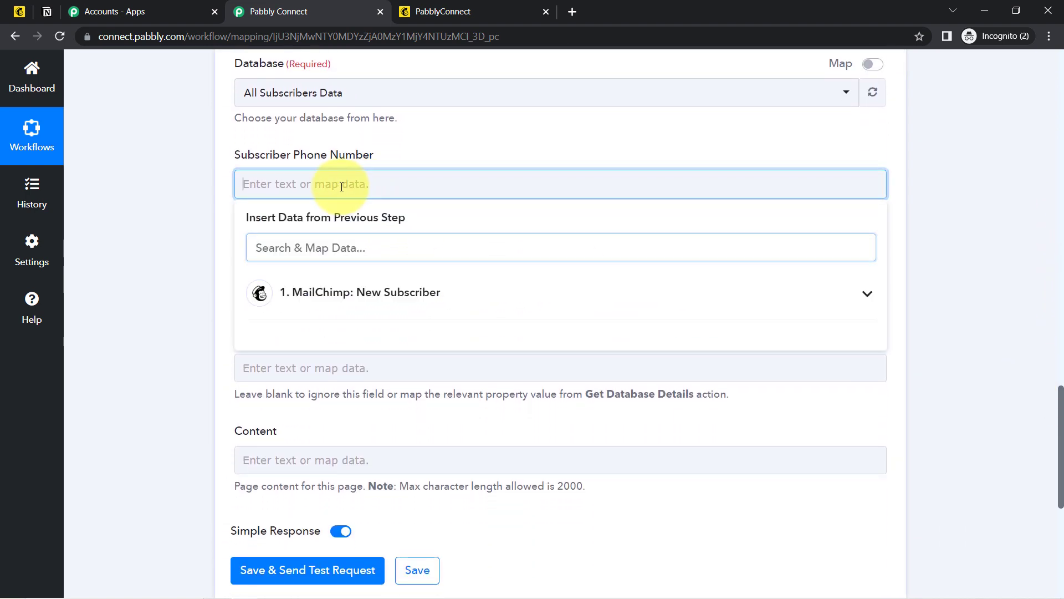
click(336, 293)
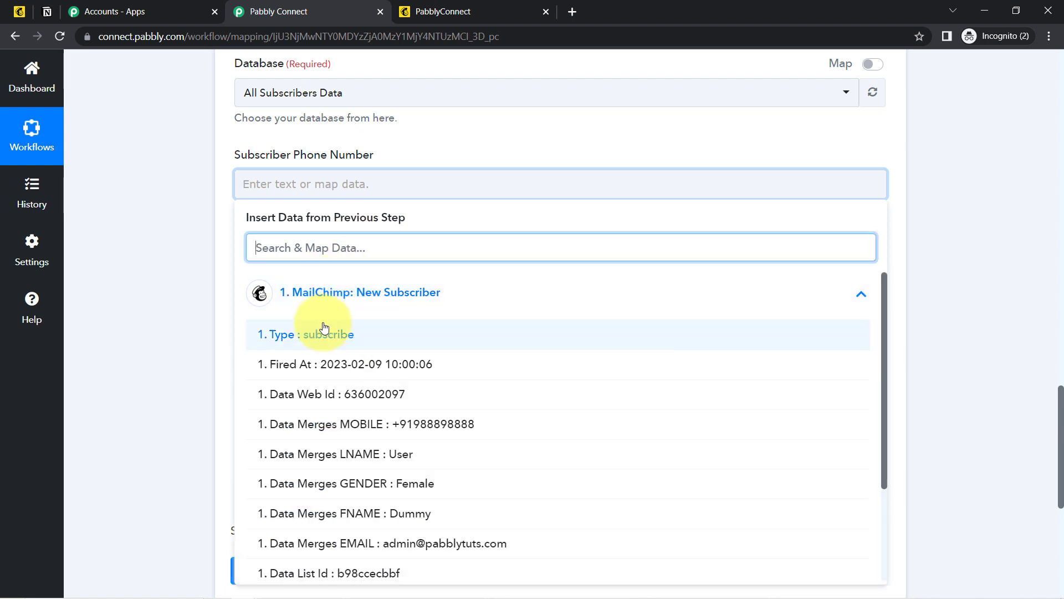
click(419, 435)
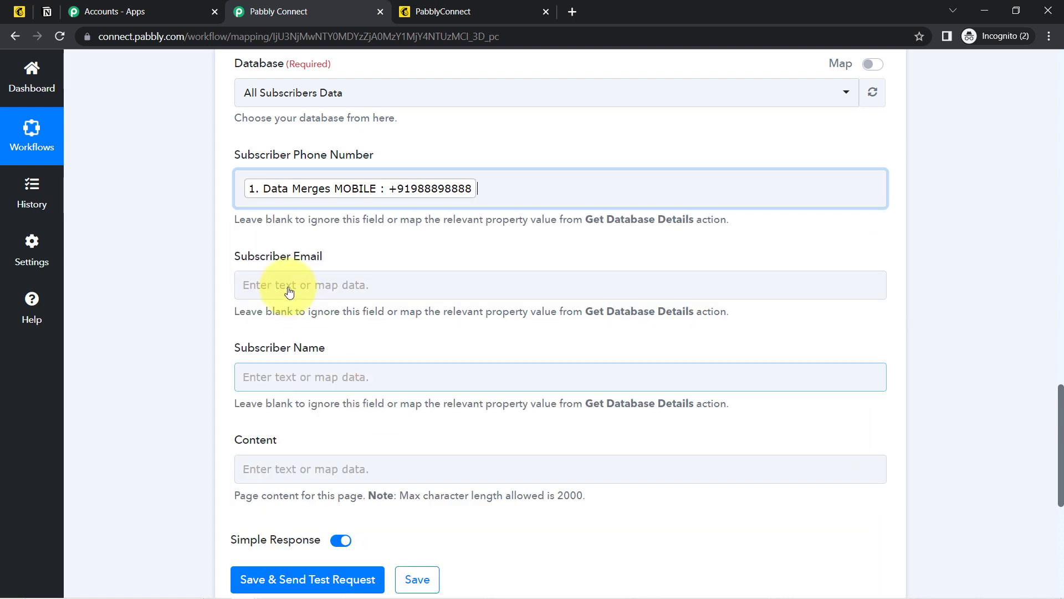
click(174, 278)
- Map the Subscriber Email field to the Mailchimp trigger's Data Merges EMAIL value
click(362, 285)
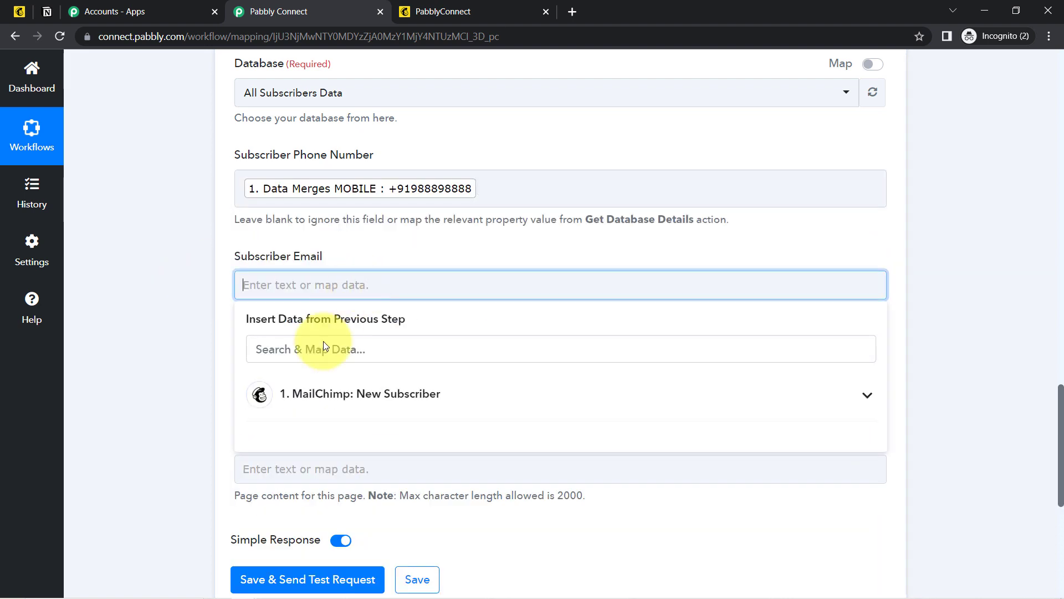
text(em)
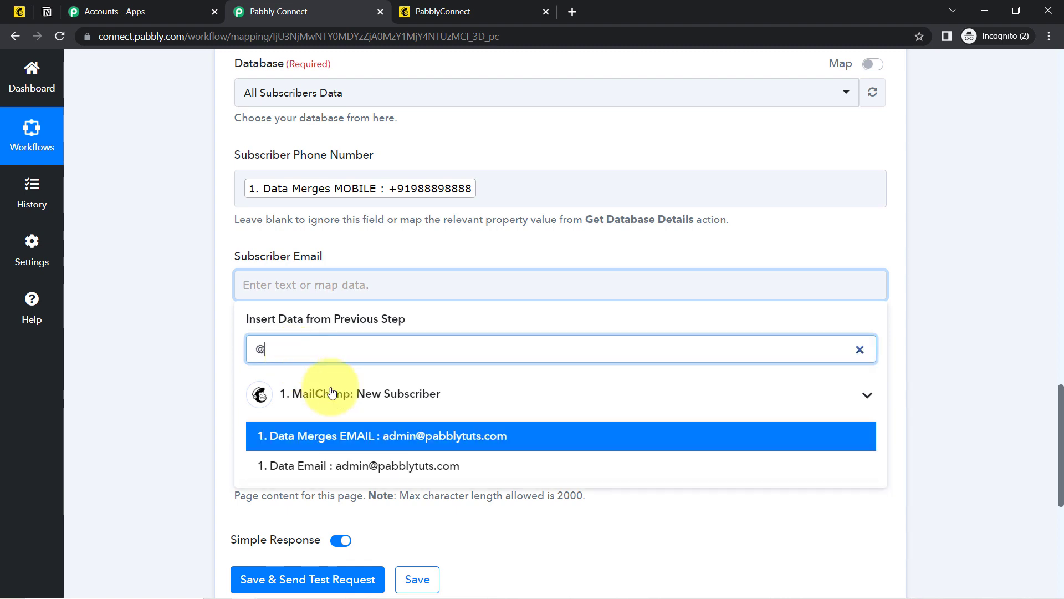
click(427, 435)
click(629, 414)
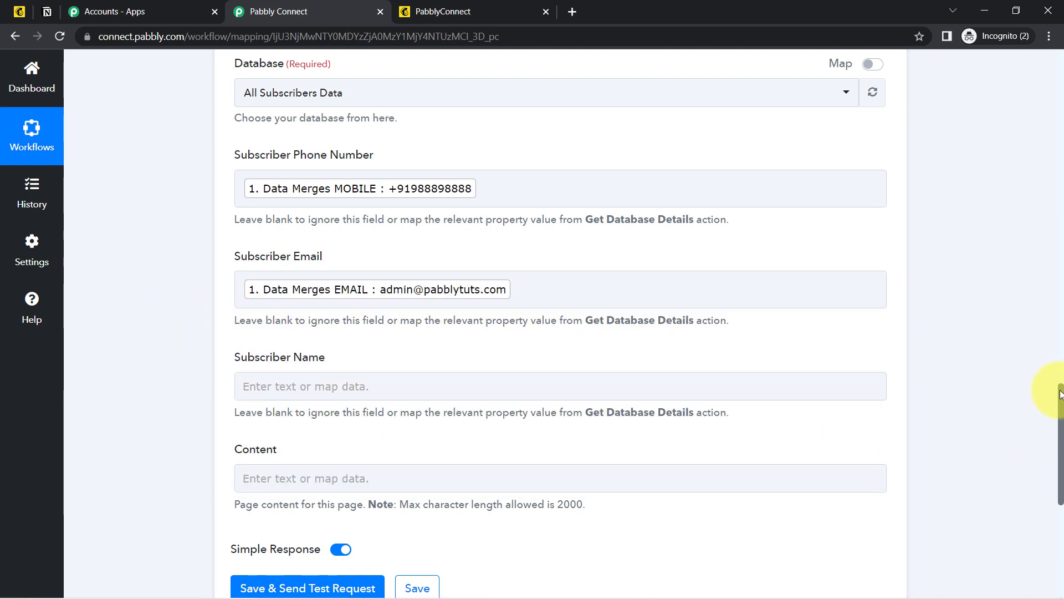
- Map the Subscriber Name field to the Mailchimp trigger's Data Merges FNAME followed by Data Merges LNAME
drag(1060, 392, 1056, 436)
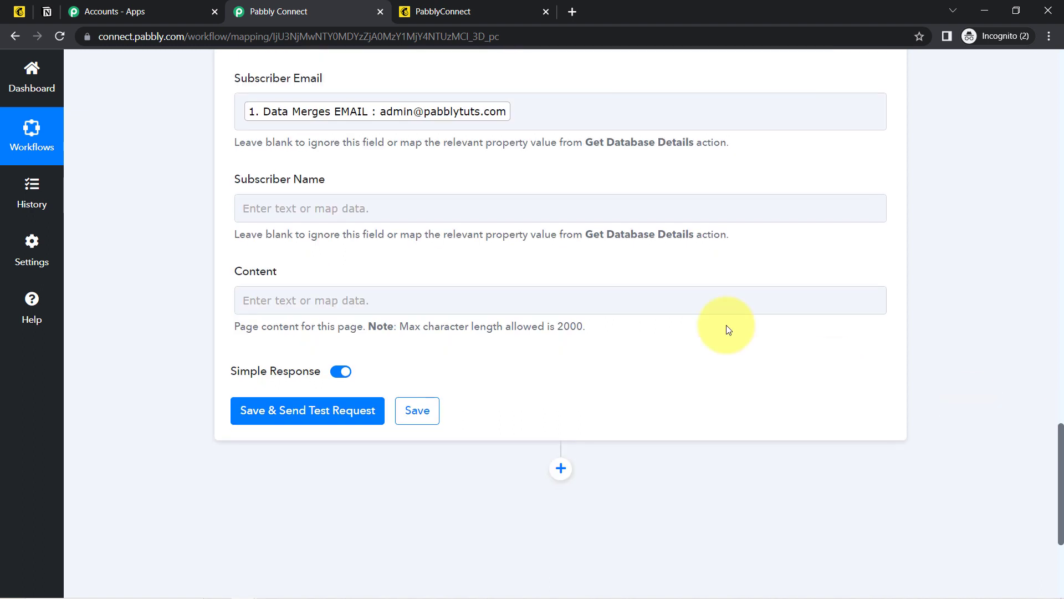
click(390, 206)
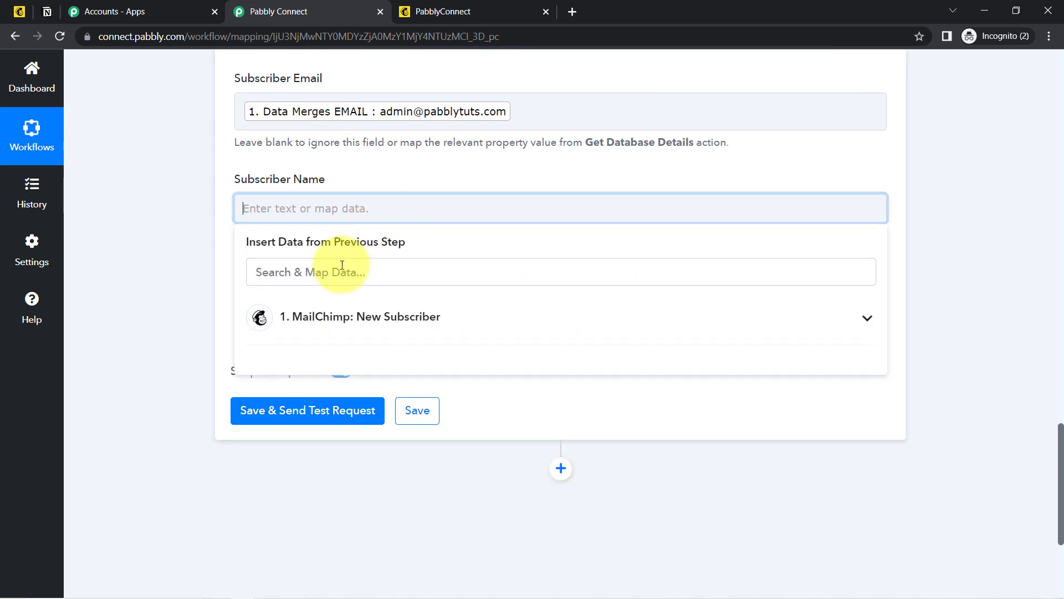
click(325, 324)
text(dumm)
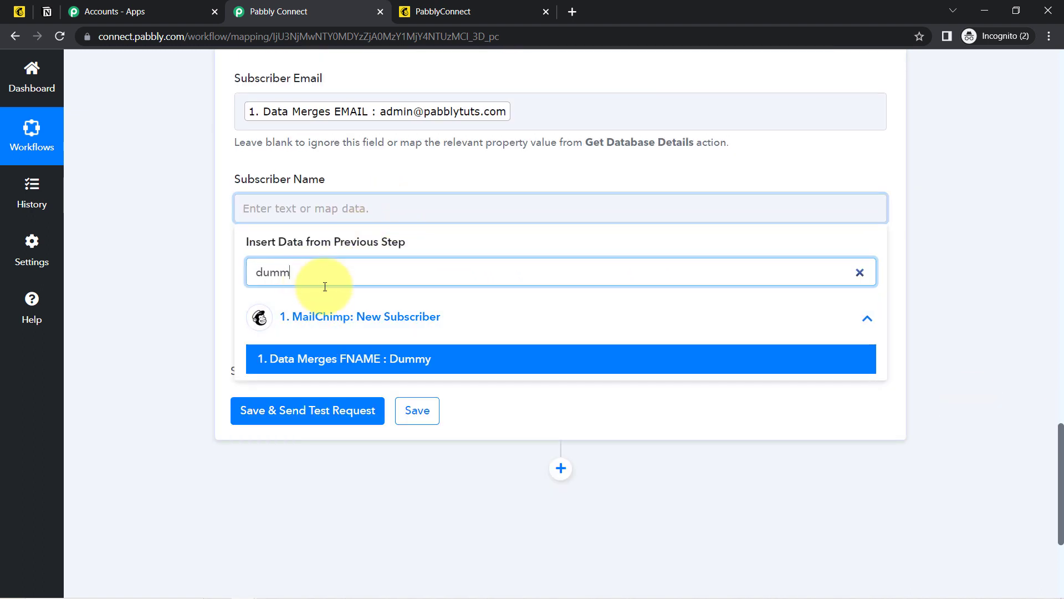
click(408, 356)
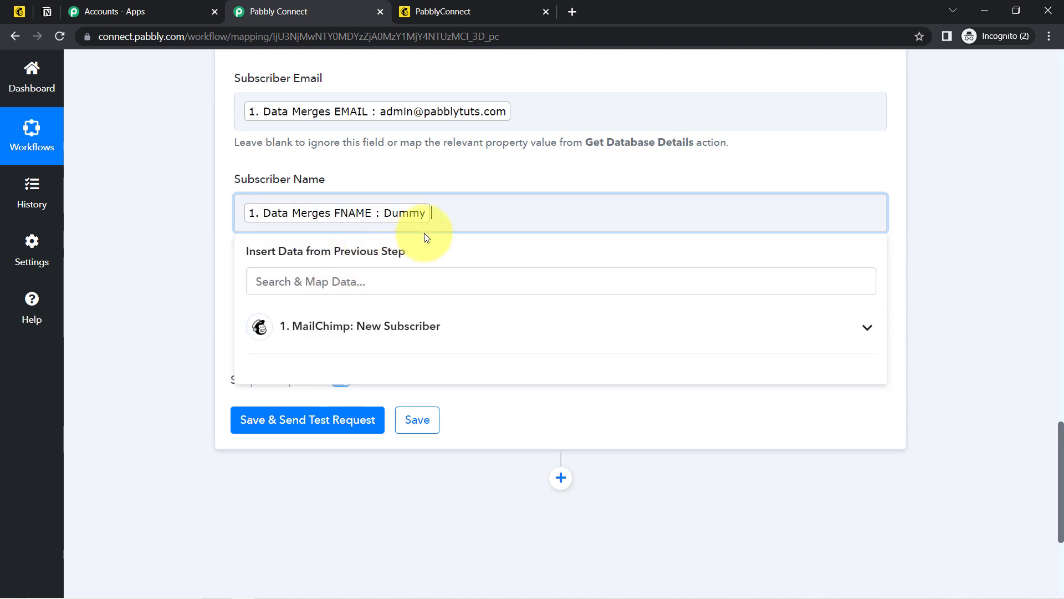
click(371, 326)
text(name)
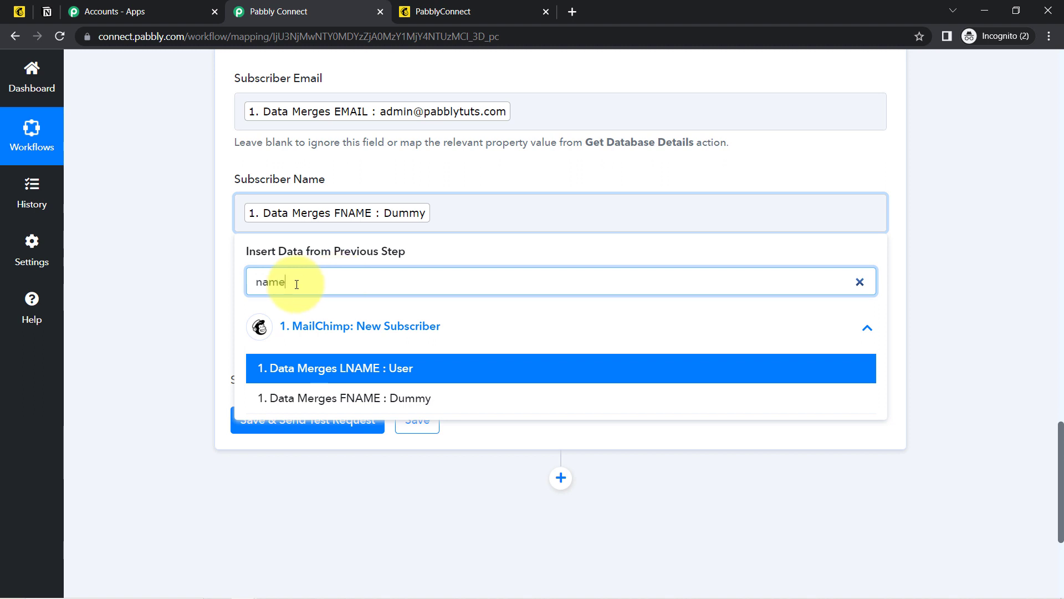
click(363, 378)
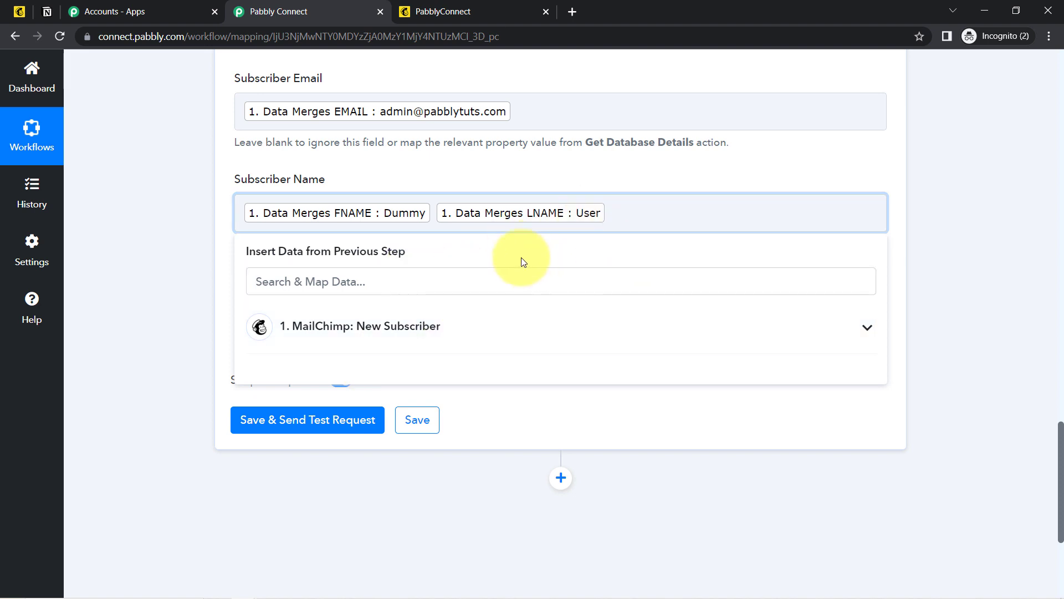
click(179, 265)
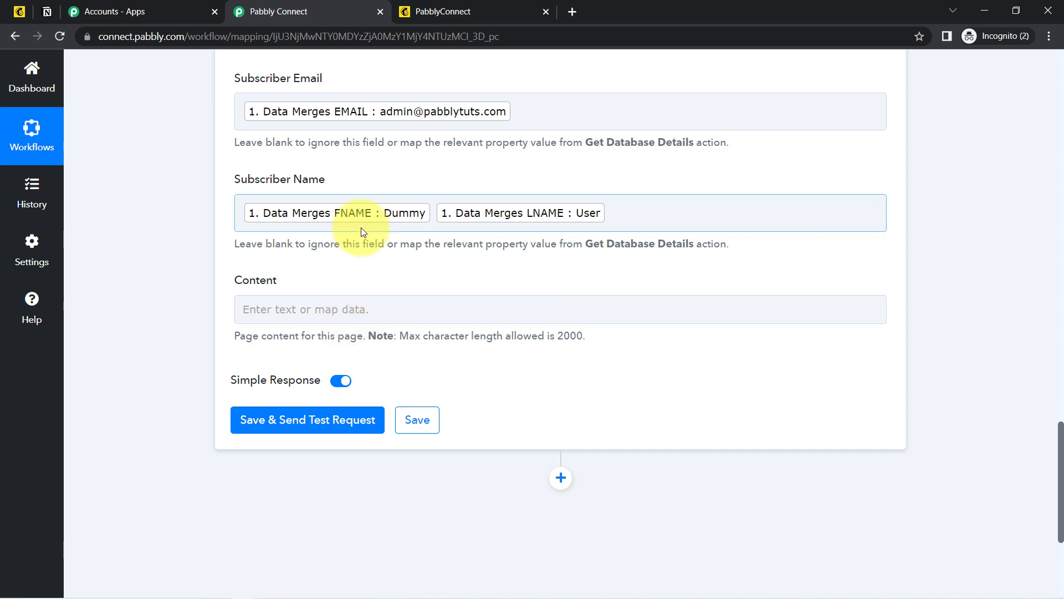
- Save the Notion action with a test request and check the All Subscribers Data table in Notion for the subscriber's row
click(292, 420)
click(38, 15)
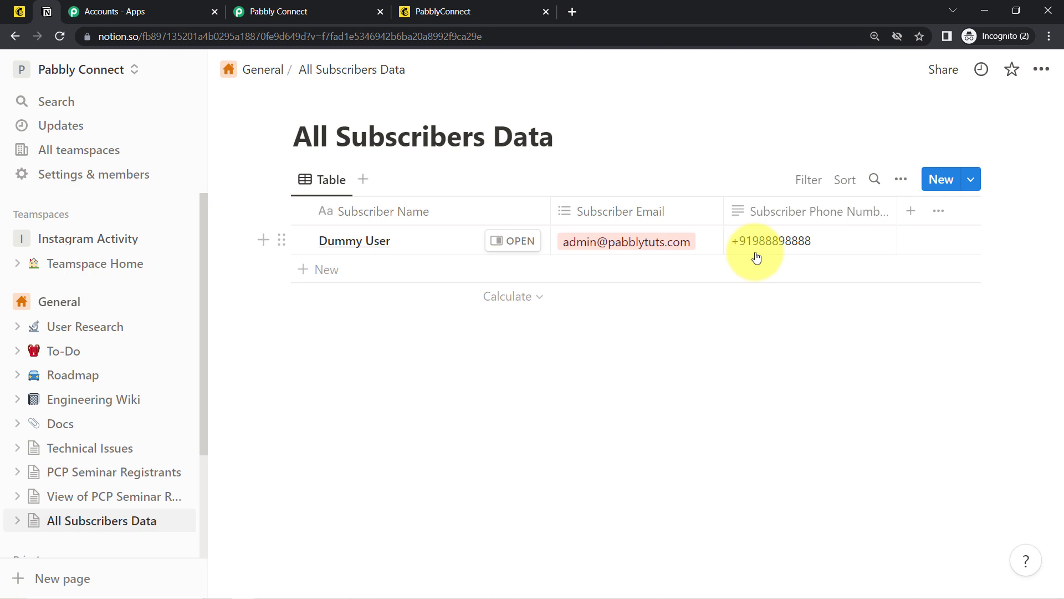
- Check the subscription confirmation page and compare the contact in Mailchimp's audience with the row in Notion's All Subscribers Data table
click(414, 7)
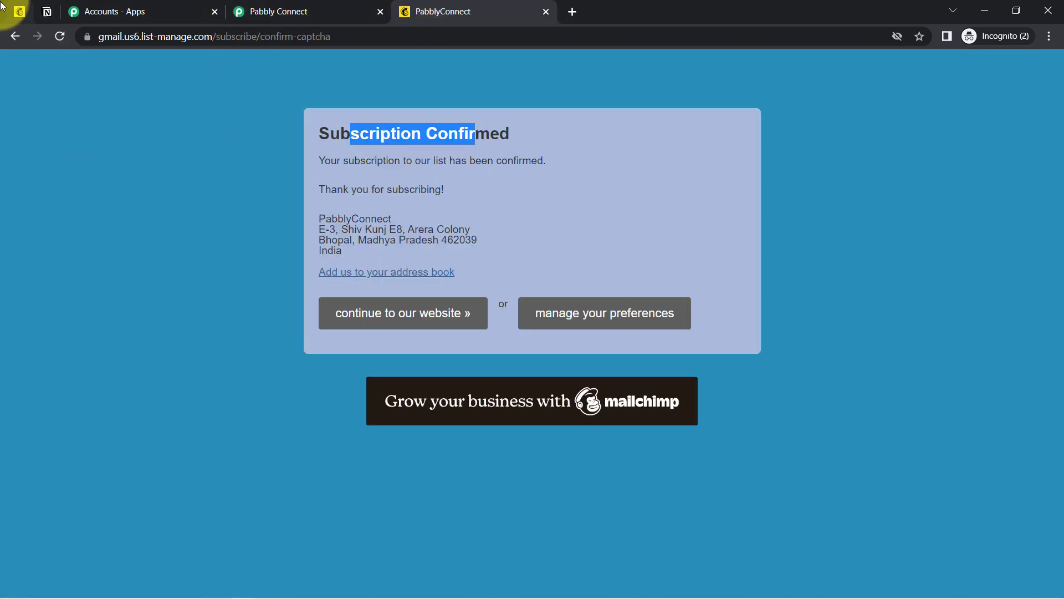
click(16, 11)
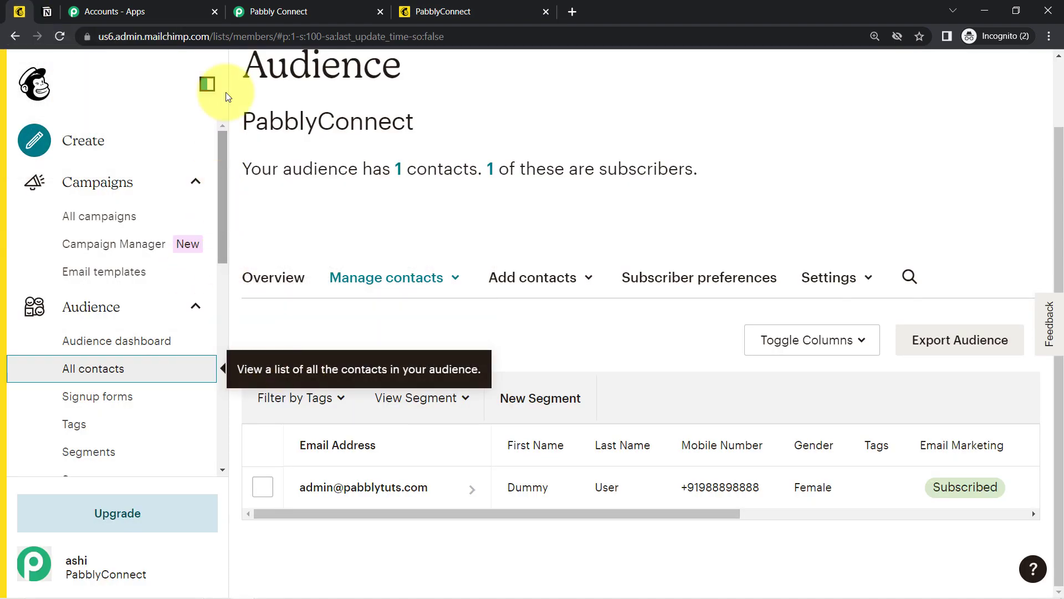
click(49, 7)
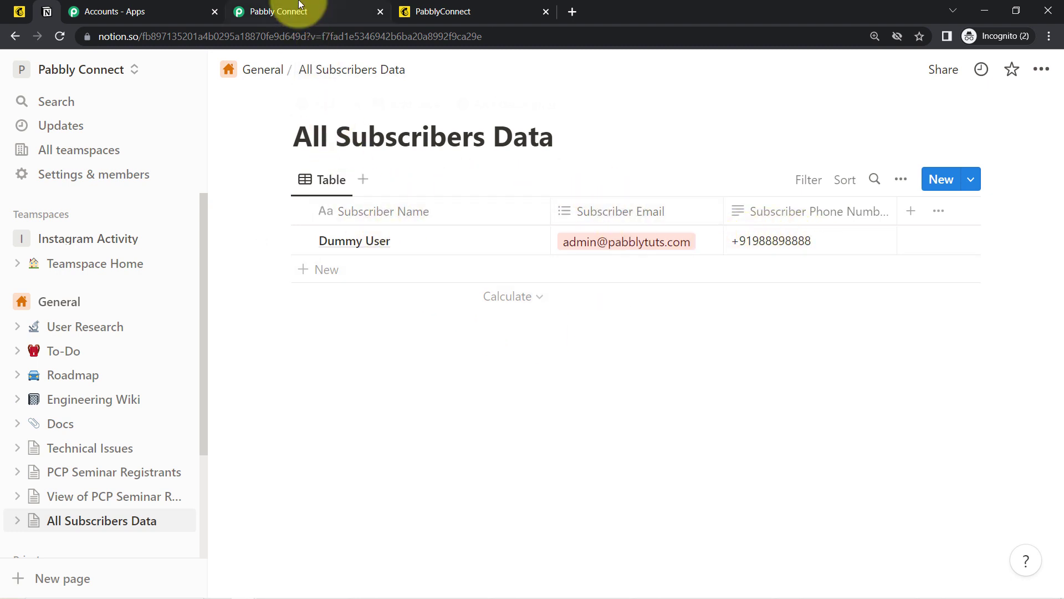
- Return to the Pabbly Connect workflow and collapse the MailChimp trigger and Notion action steps
click(300, 11)
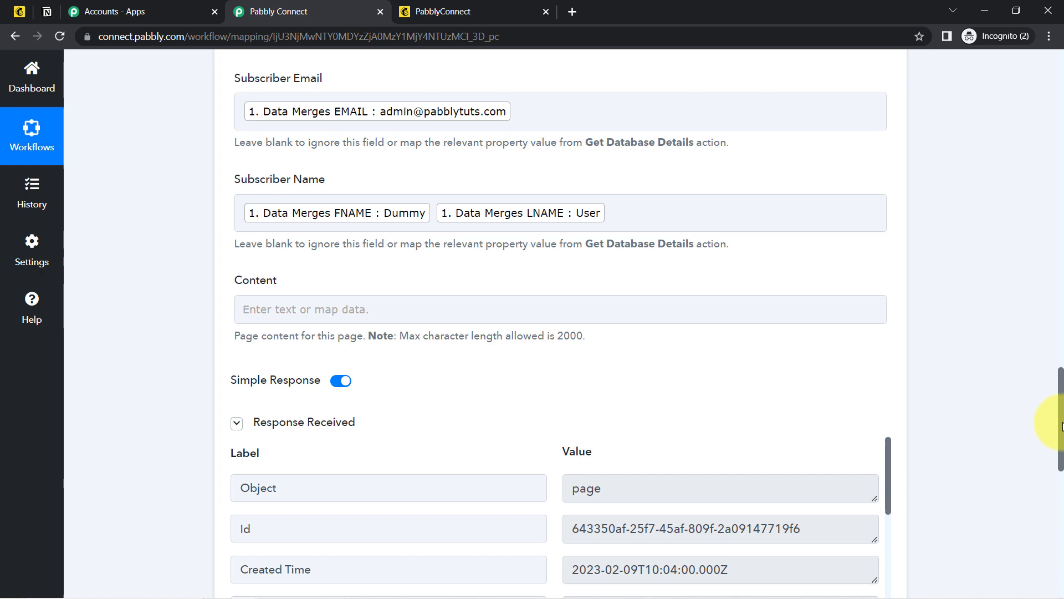
drag(1061, 426, 1061, 99)
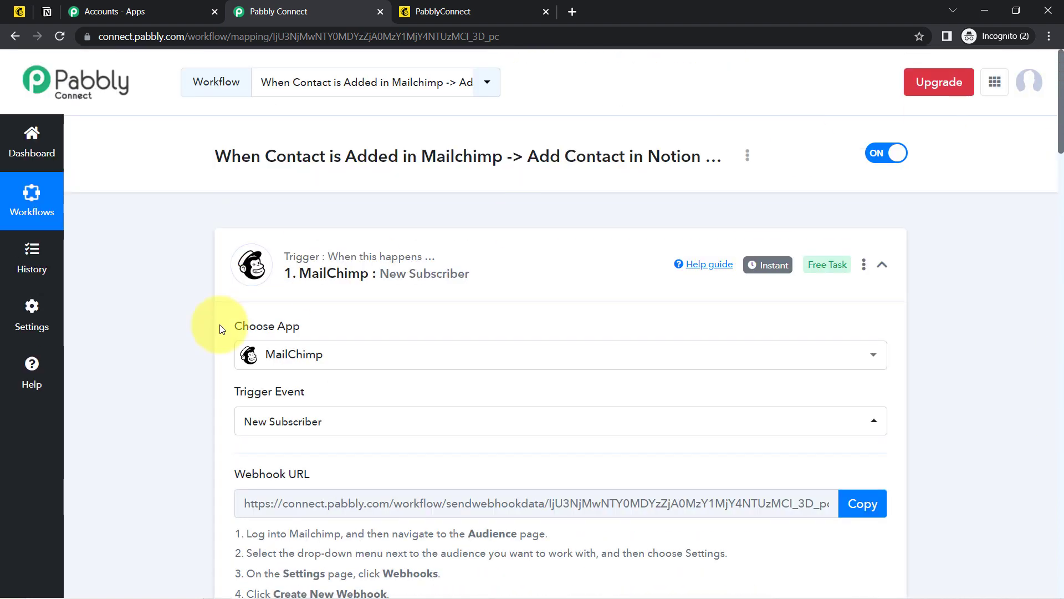
click(492, 267)
click(349, 384)
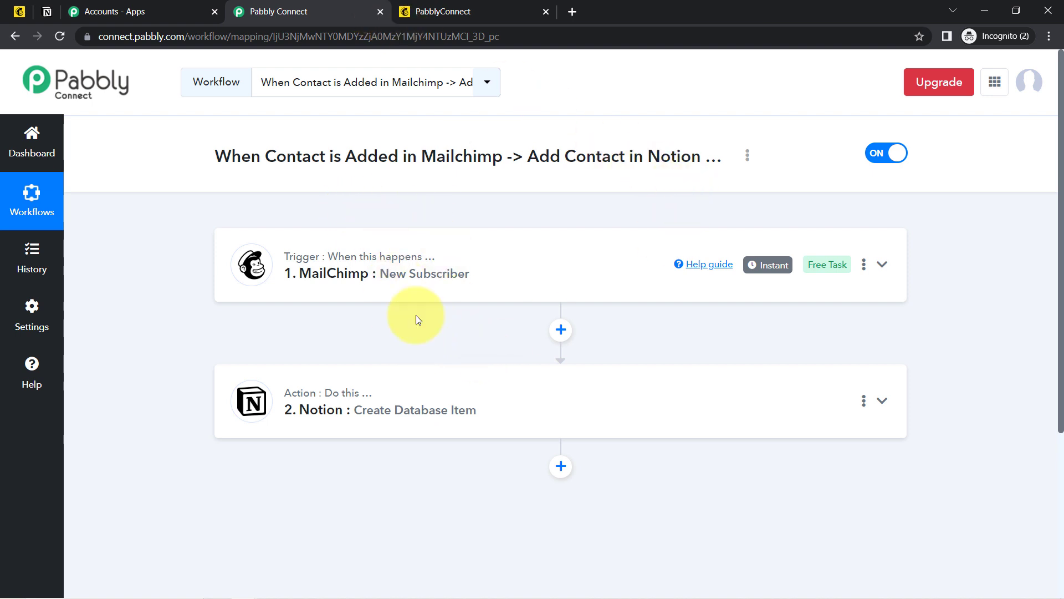
- Copy the workflow's share link and close the Share Workflow dialog
click(747, 155)
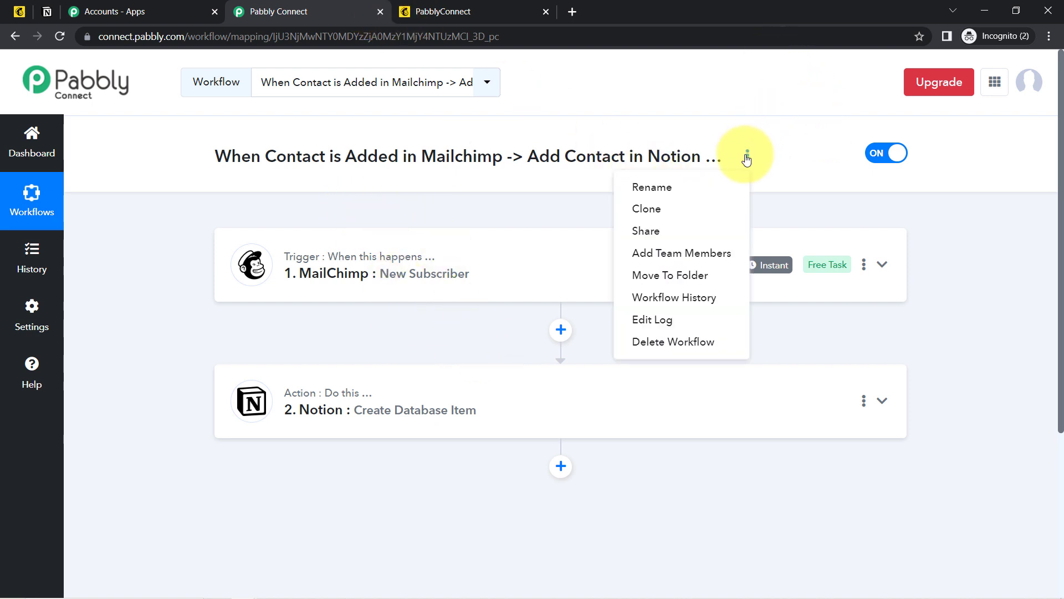
click(674, 228)
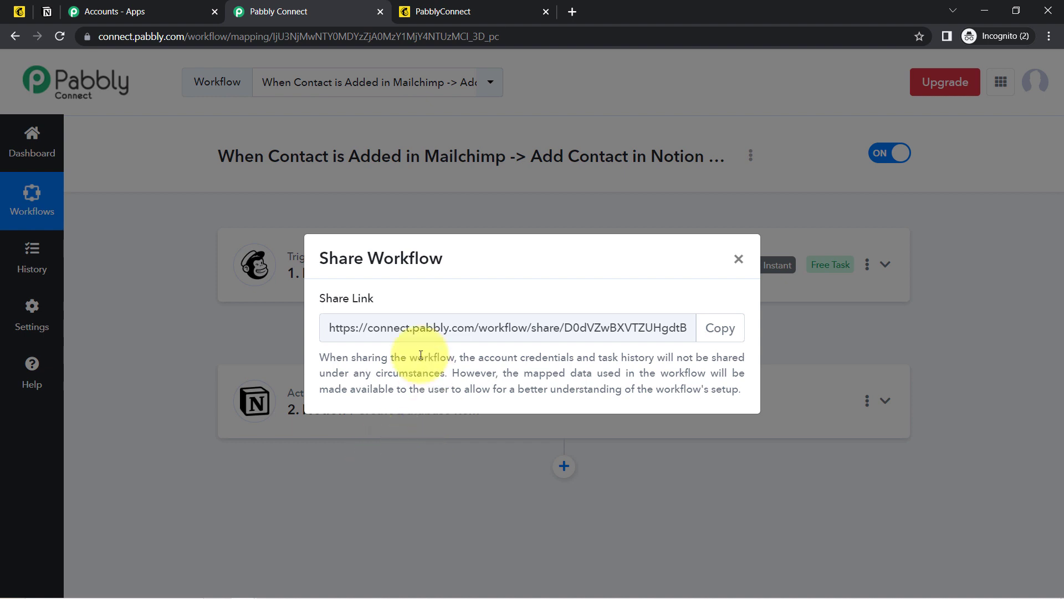
click(441, 328)
click(723, 331)
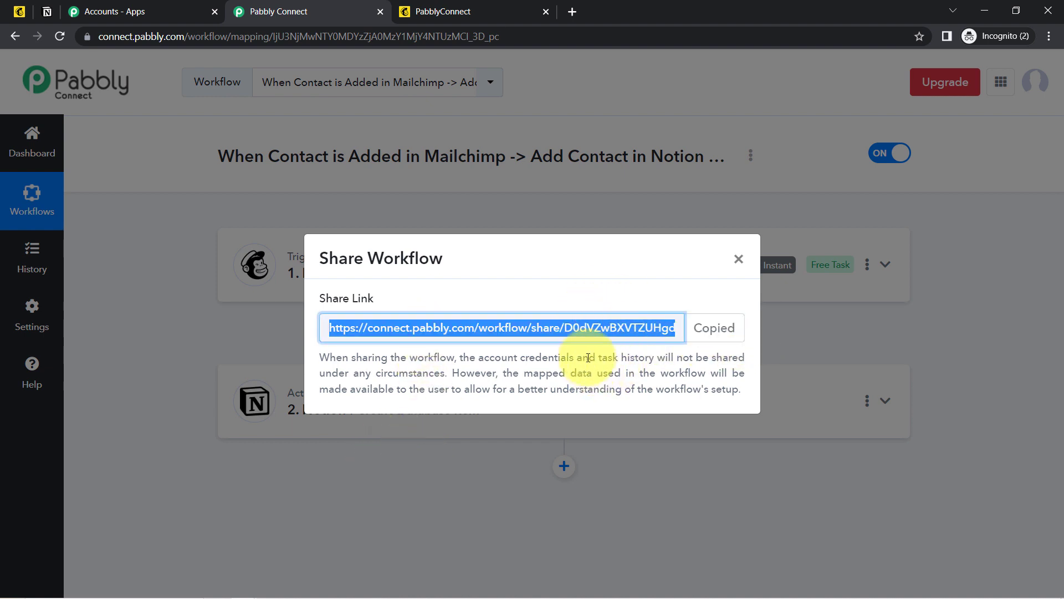
click(718, 328)
click(738, 259)
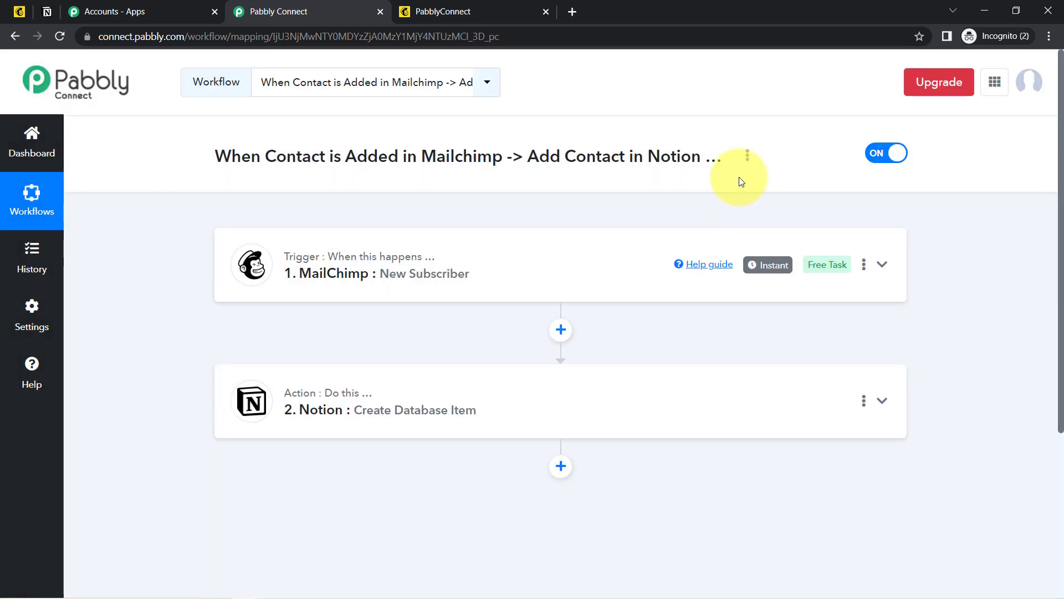